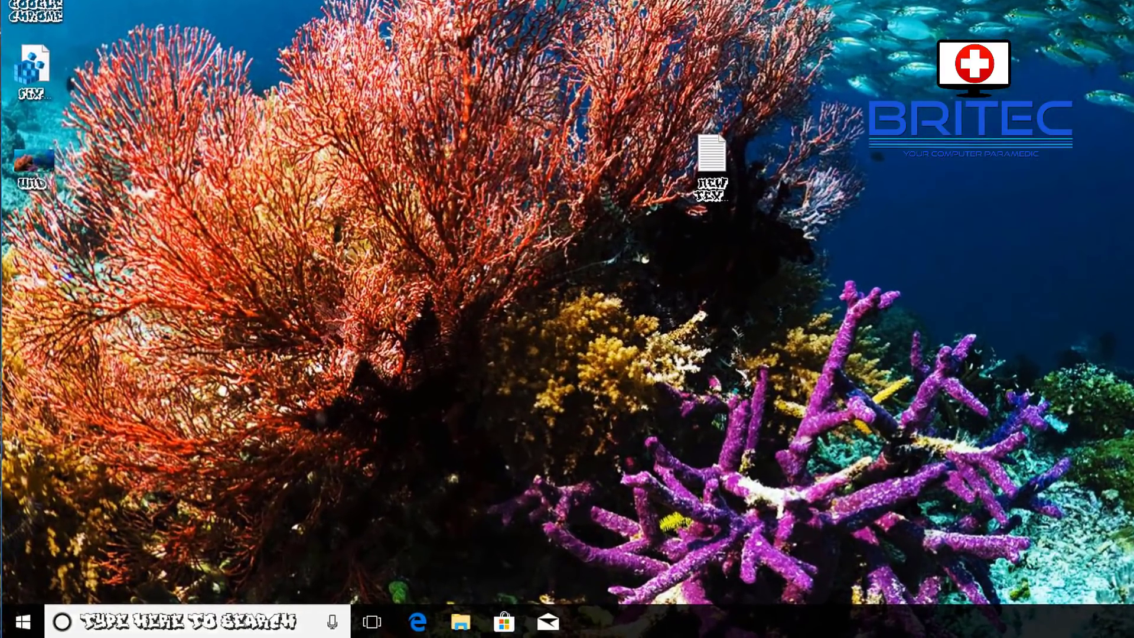
left_click(170, 621)
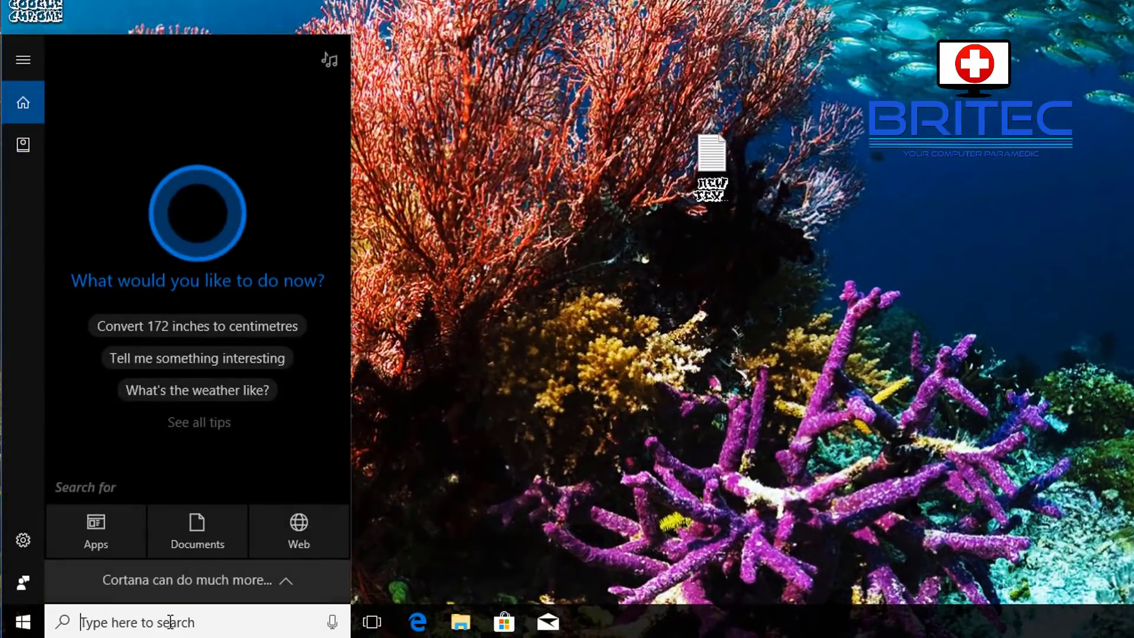
type("regedit")
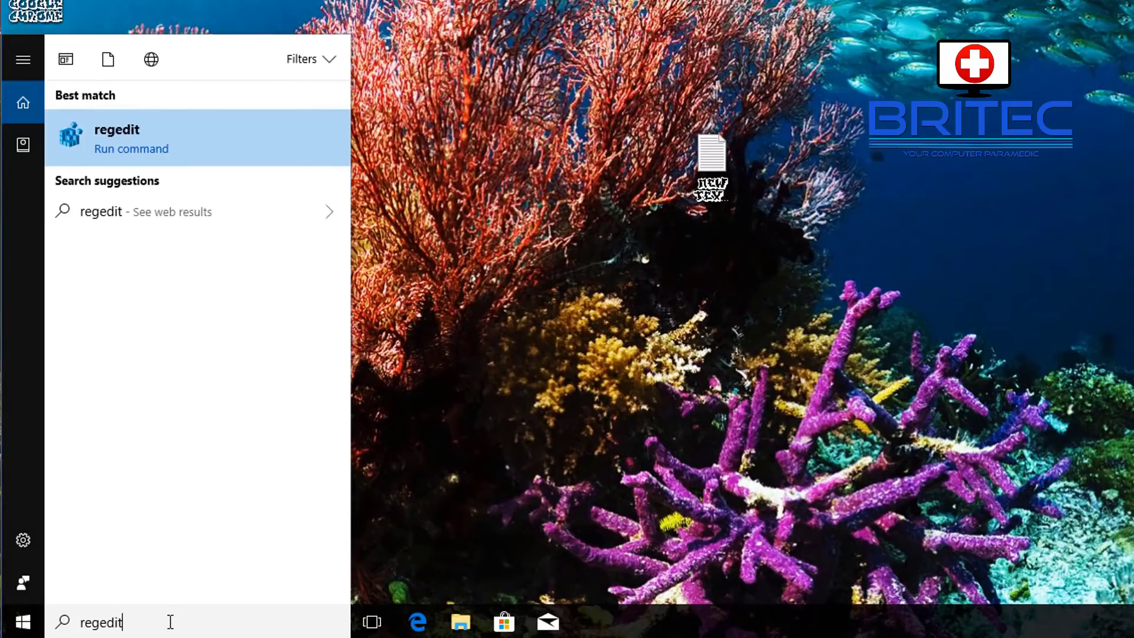
left_click(146, 145)
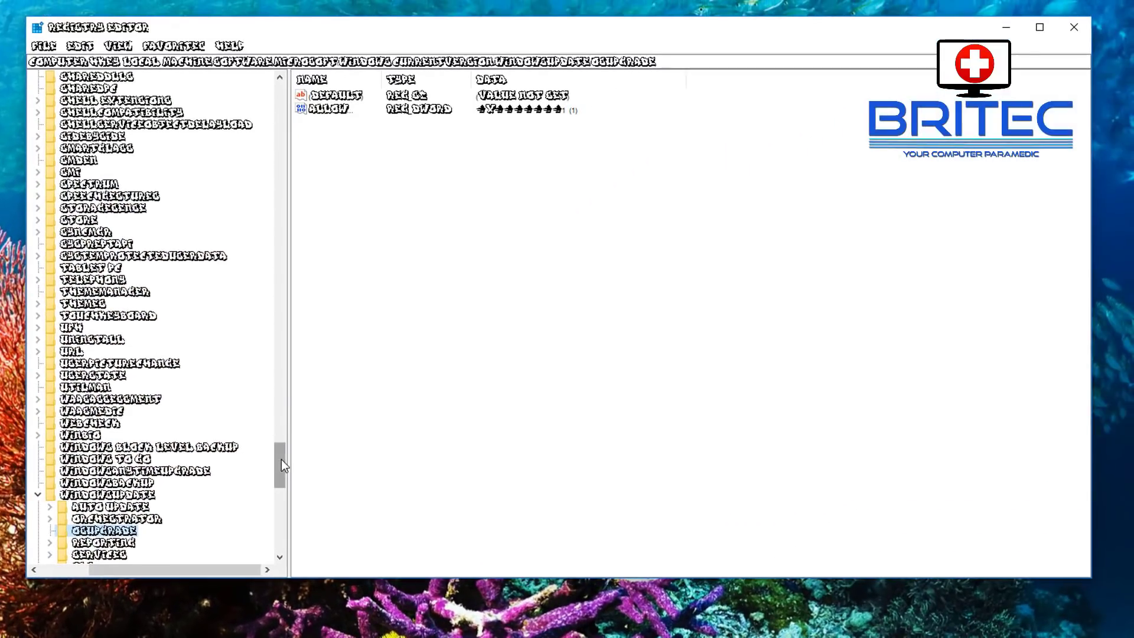
left_click_drag(281, 466, 302, 136)
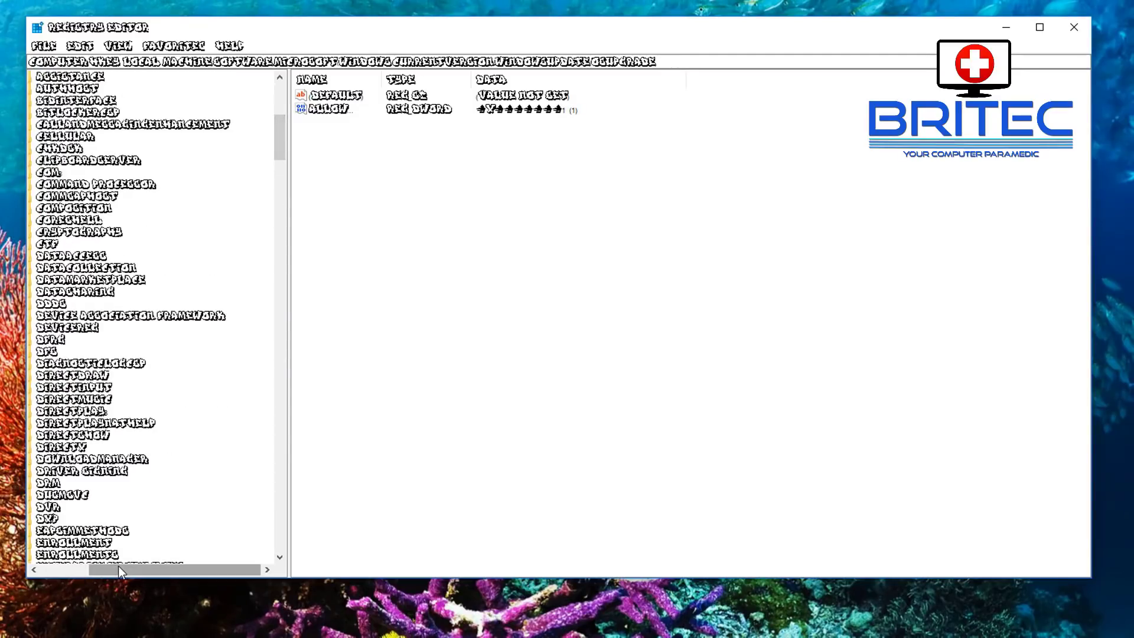
left_click_drag(120, 567, 58, 564)
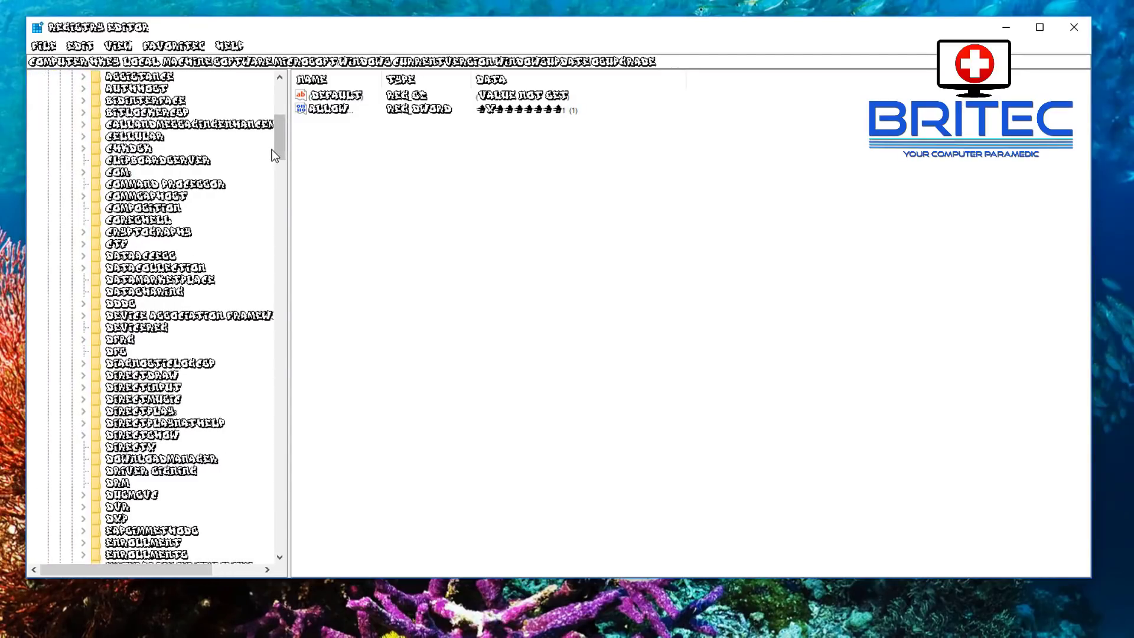
left_click_drag(282, 130, 274, 75)
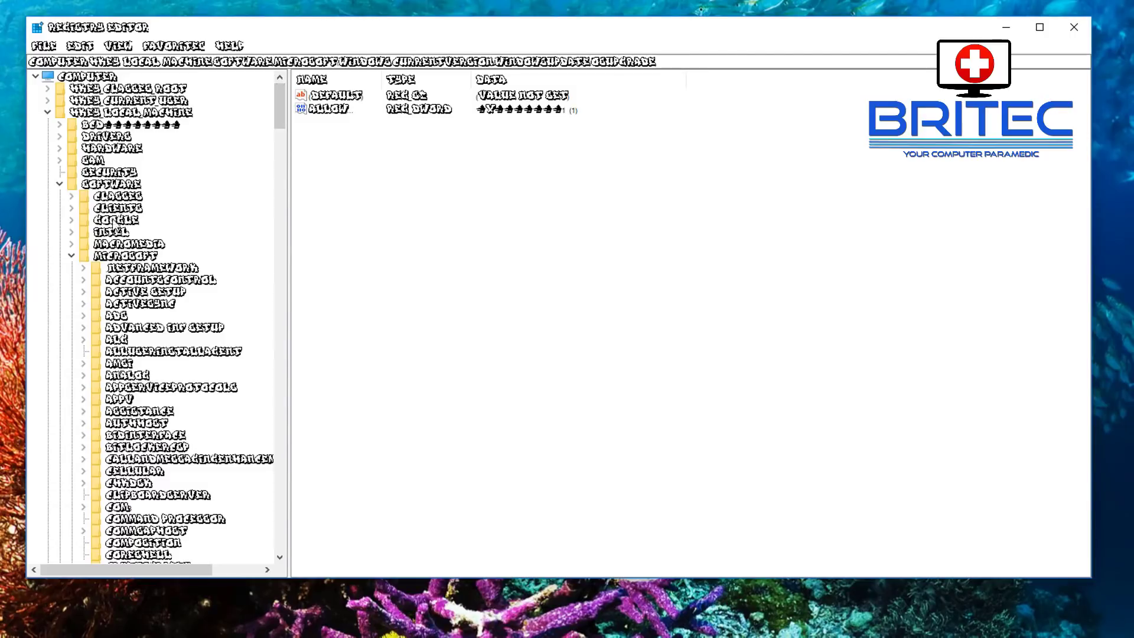
left_click_drag(278, 97, 277, 171)
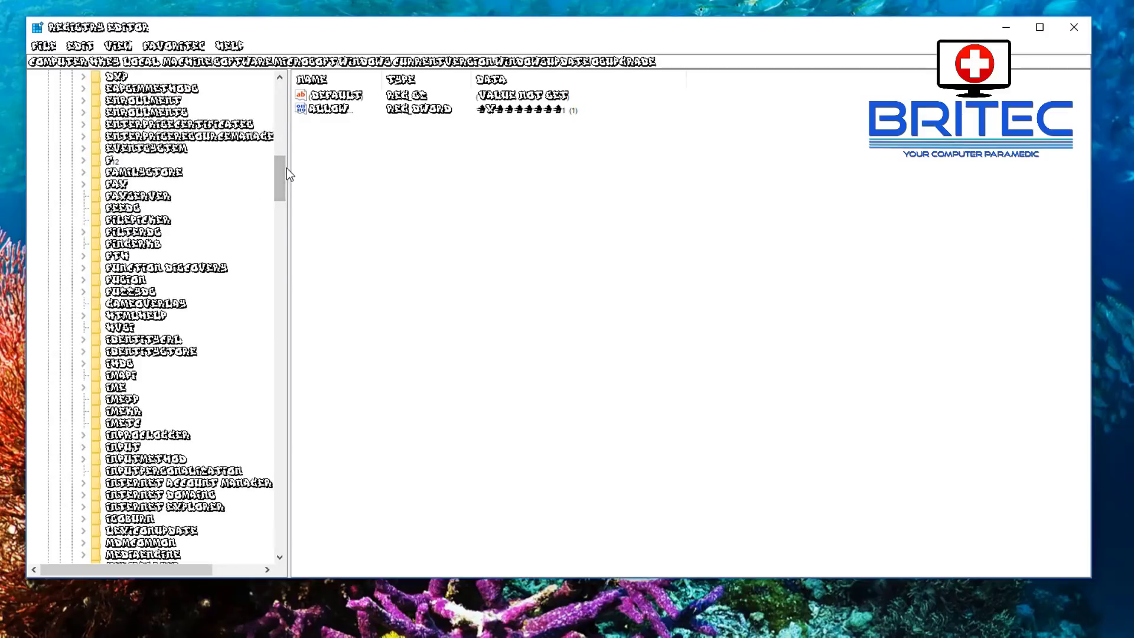
left_click_drag(281, 178, 718, 118)
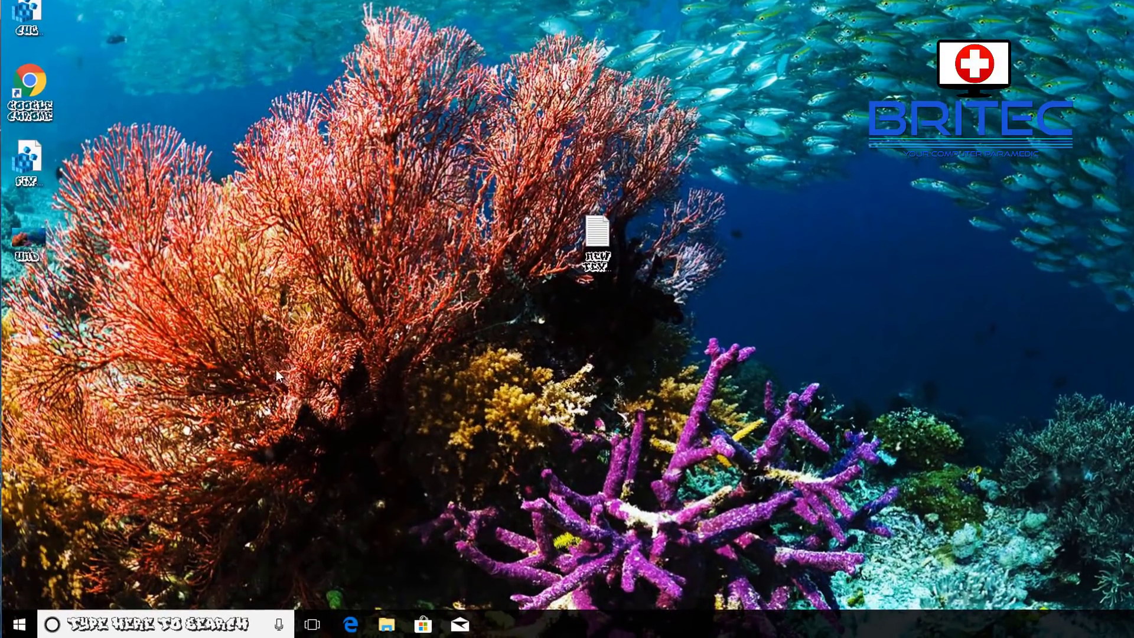
left_click(129, 625)
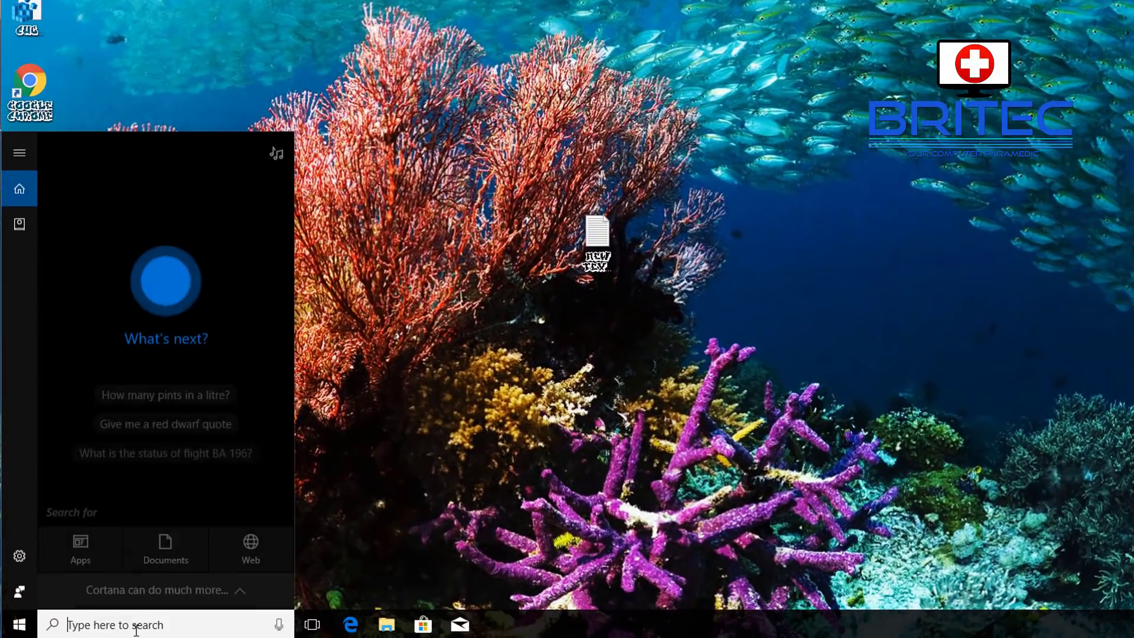
left_click(562, 486)
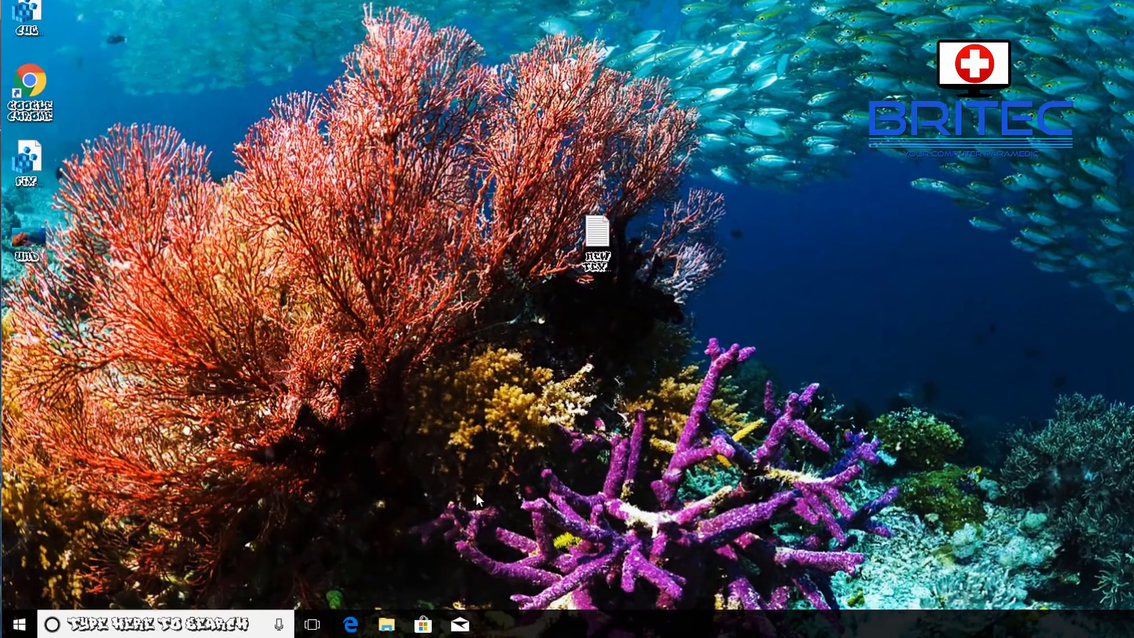
double_click(47, 83)
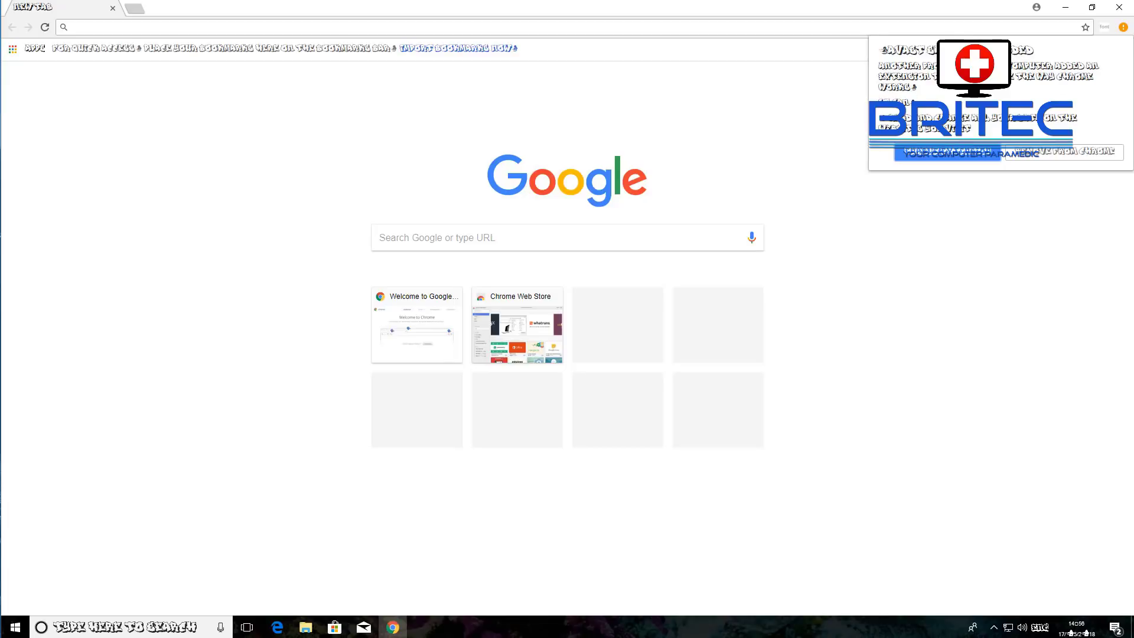
Step: Close Chrome and launch Control Panel by searching for 'control'
left_click(1119, 7)
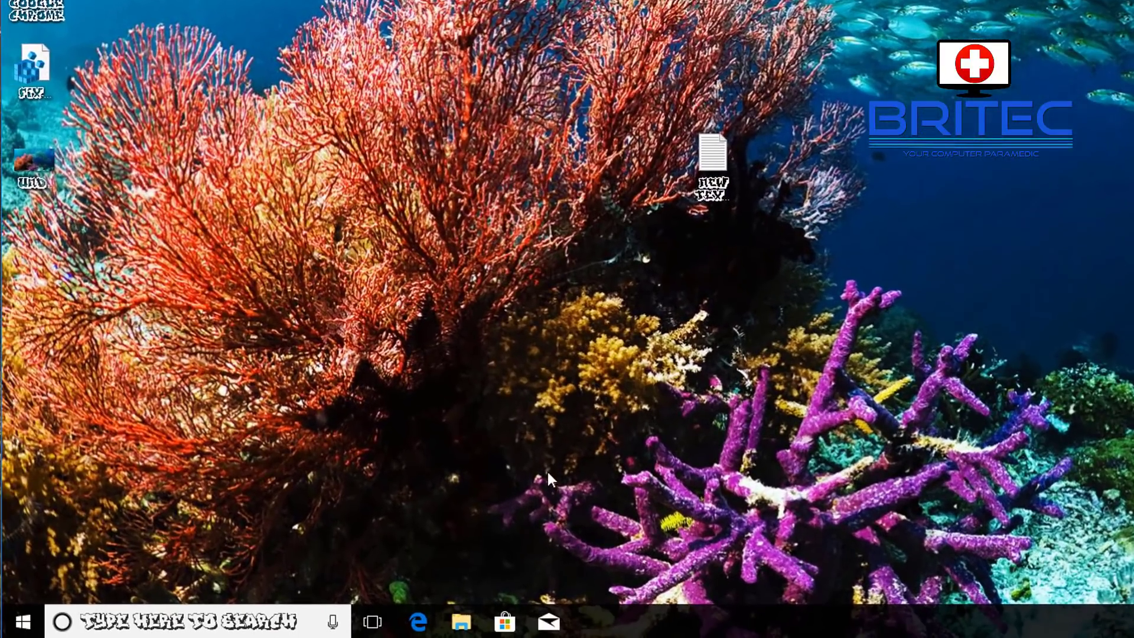
left_click(250, 624)
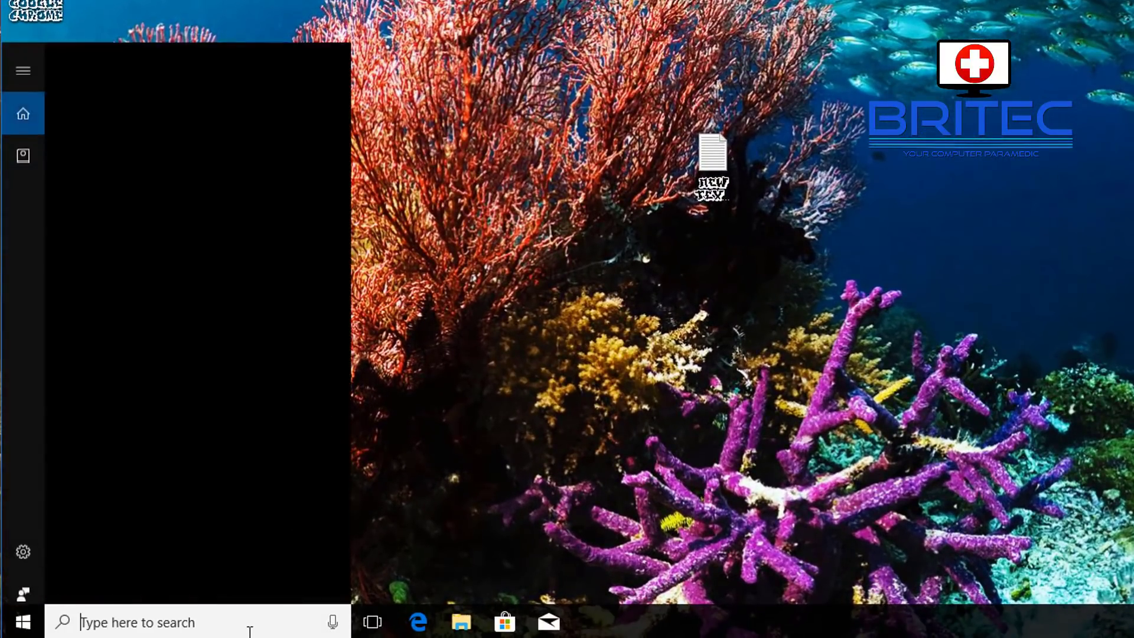
type("control")
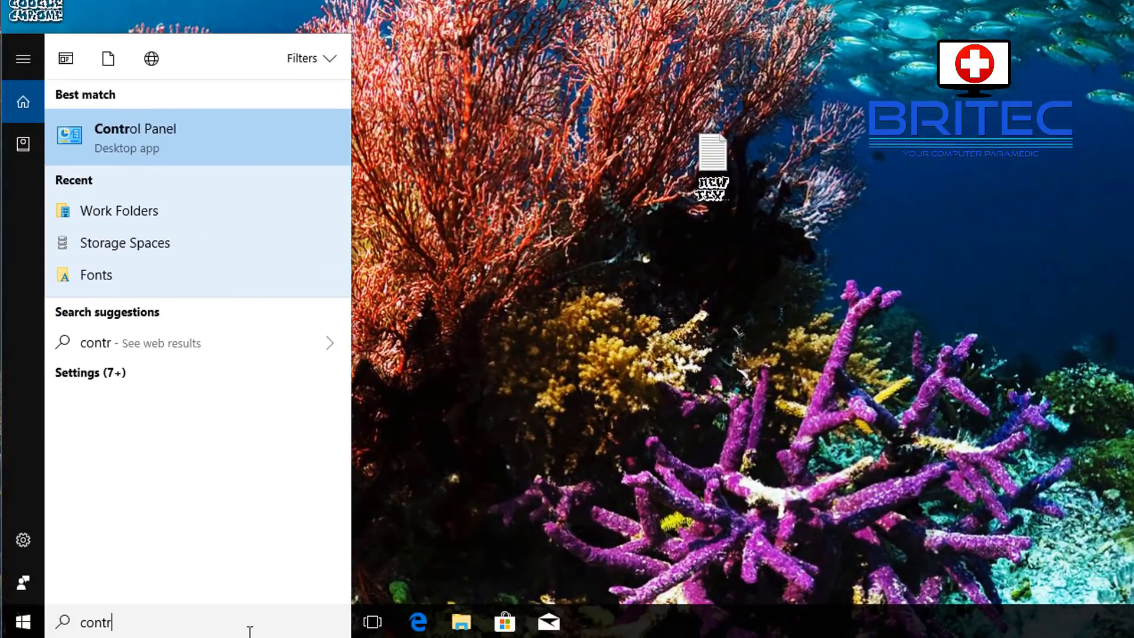
left_click(178, 131)
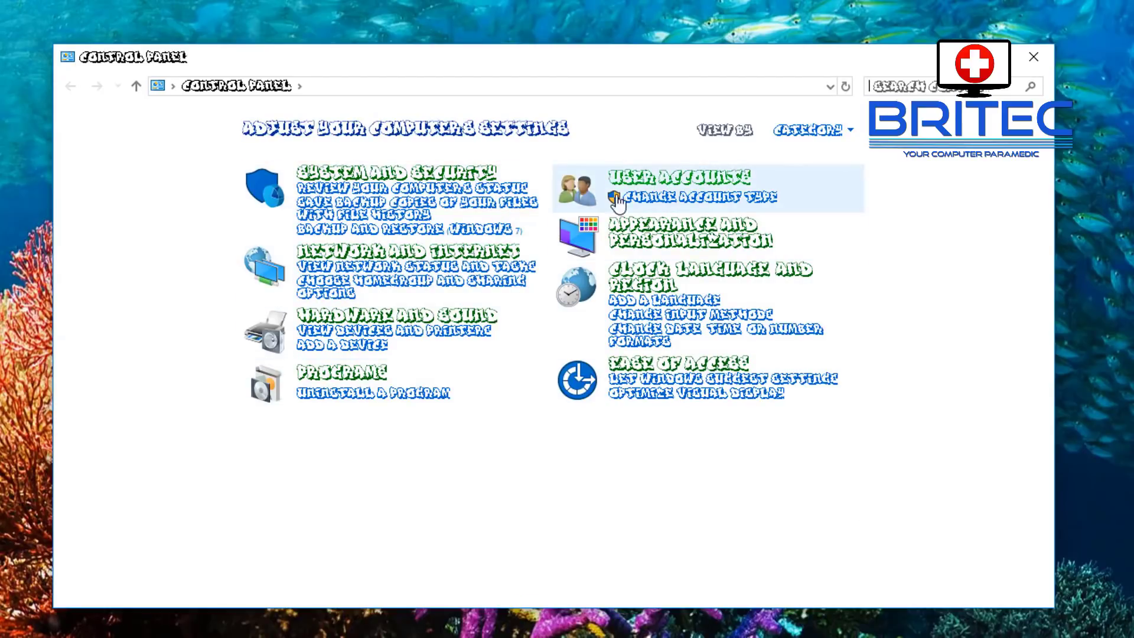
Step: Keep Control Panel grouped by Category and go to Appearance and Personalization
left_click(839, 131)
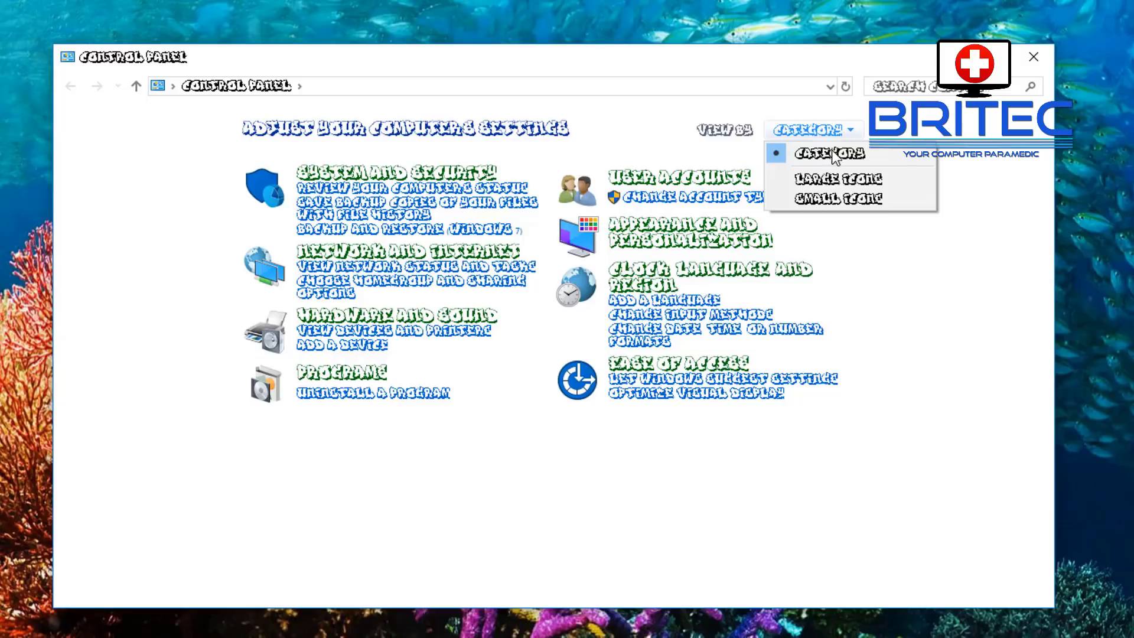
left_click(827, 154)
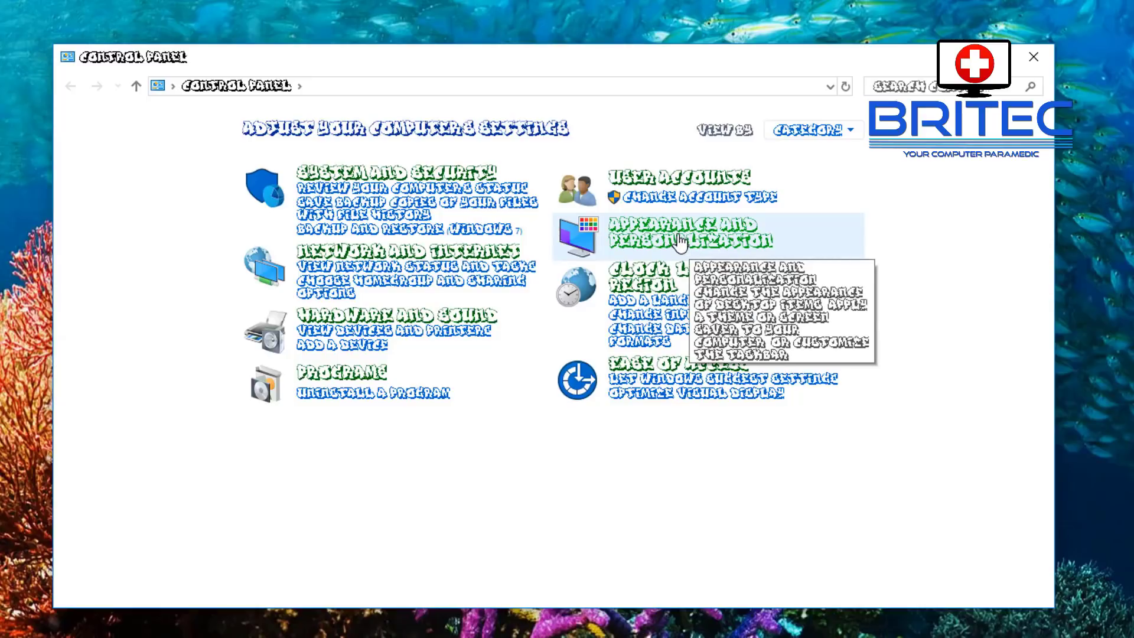
left_click(571, 245)
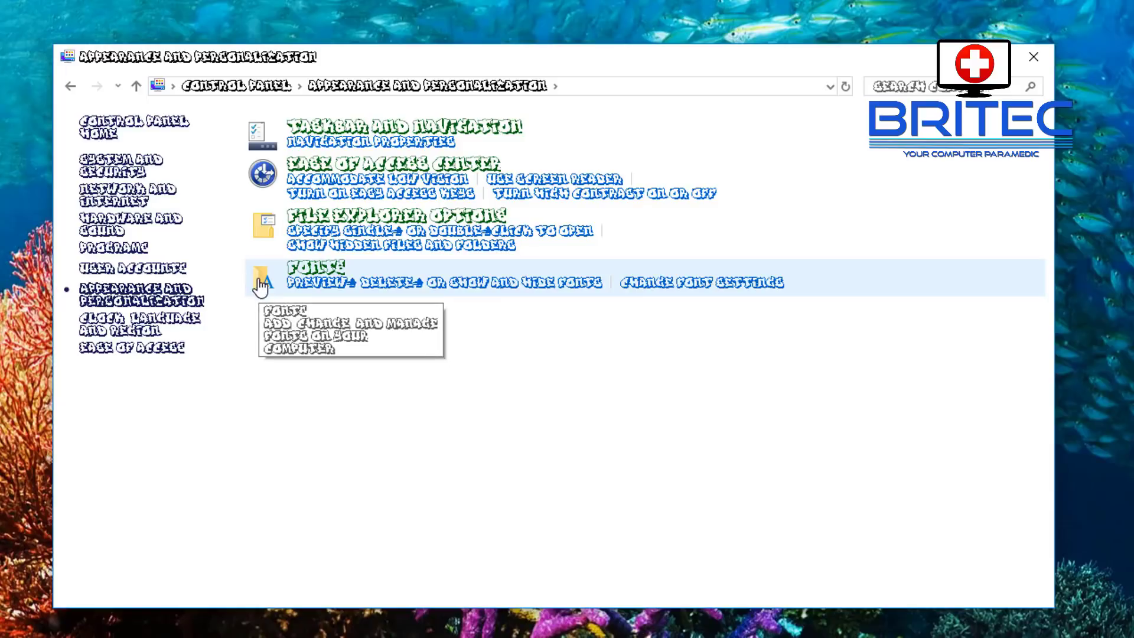
Step: Open the Fonts folder and scroll through installed fonts like Arial, Calibri and Webdings
left_click(317, 272)
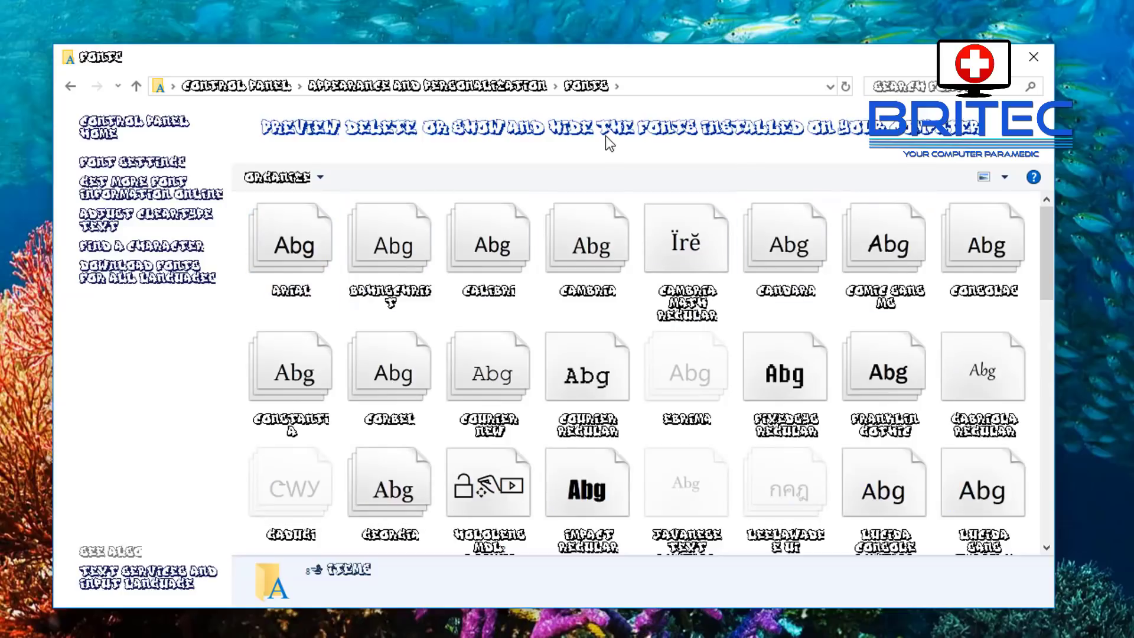
scroll(661, 378, "down", 5)
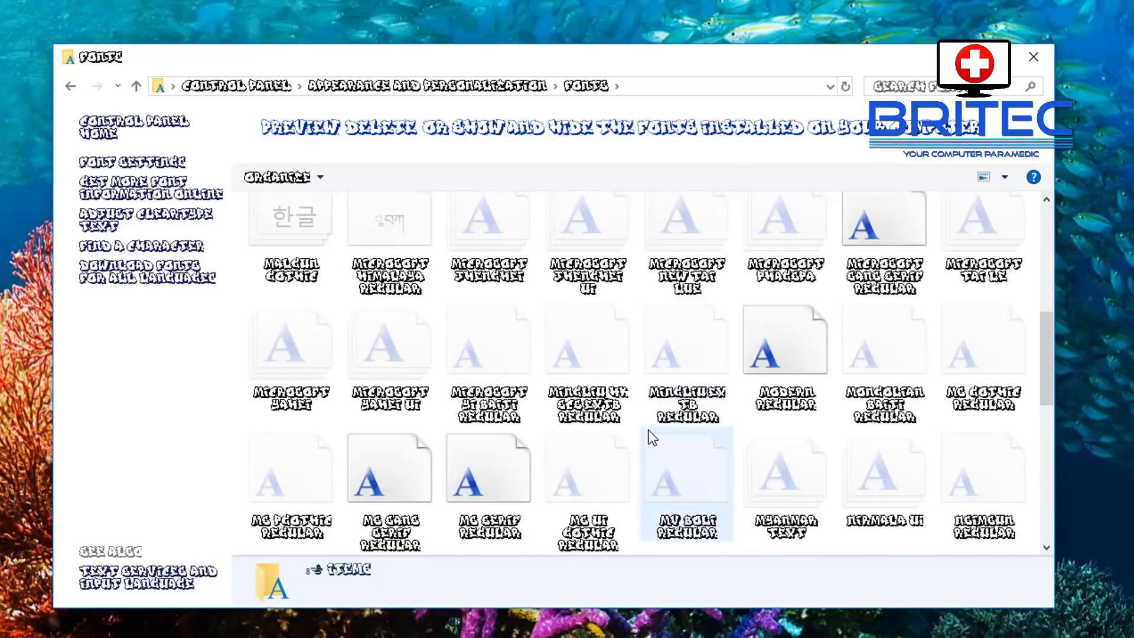
scroll(647, 423, "down", 4)
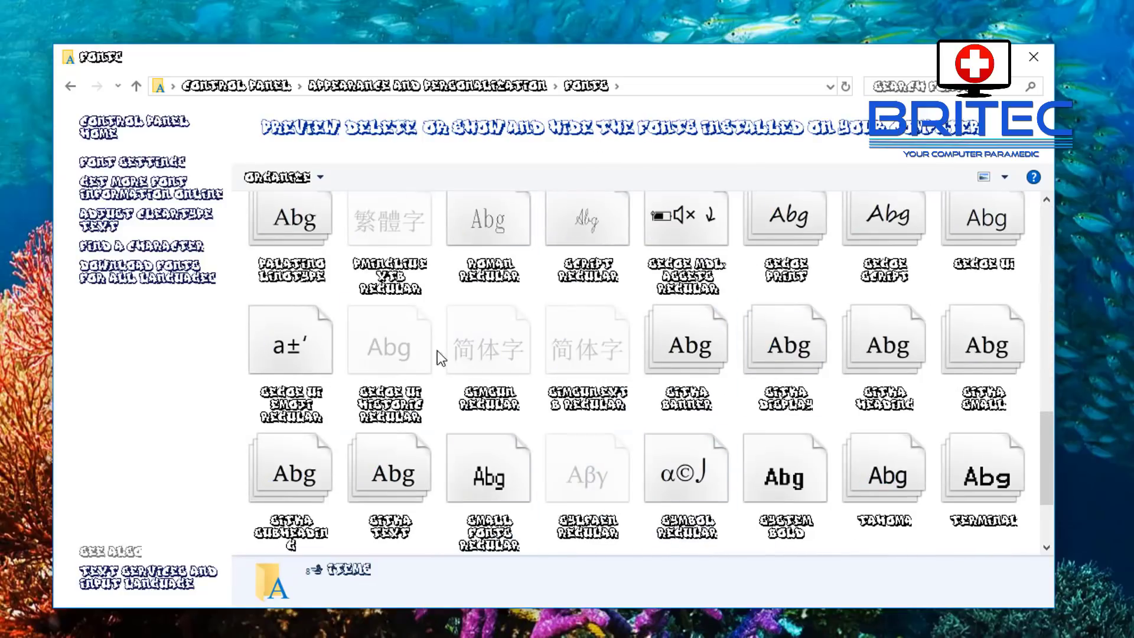
scroll(450, 372, "down", 1)
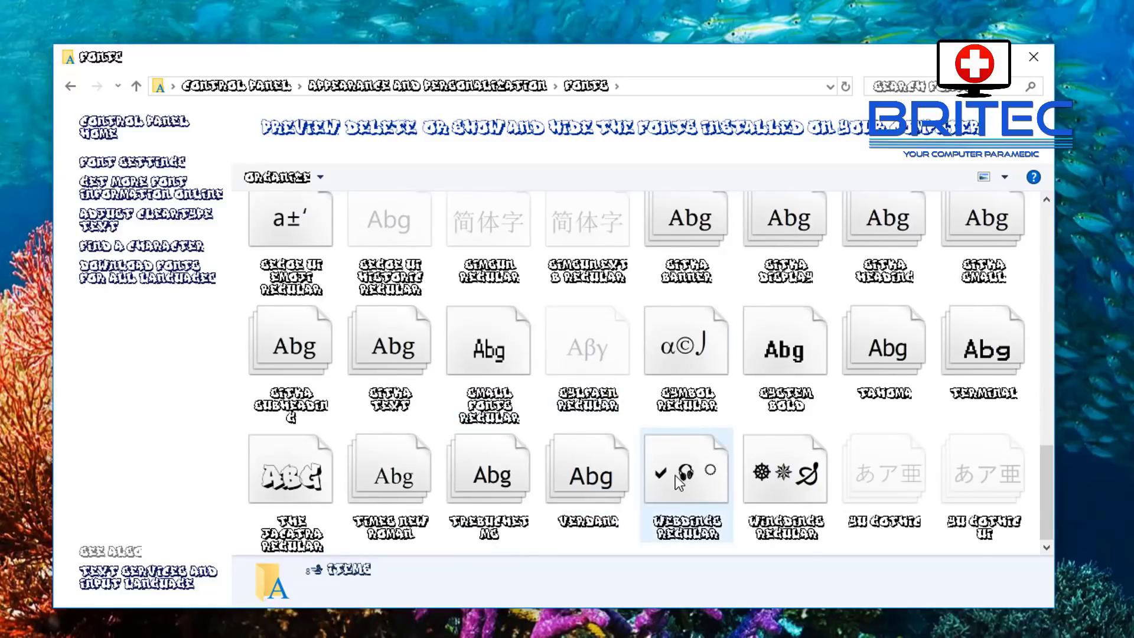
scroll(675, 476, "up", 5)
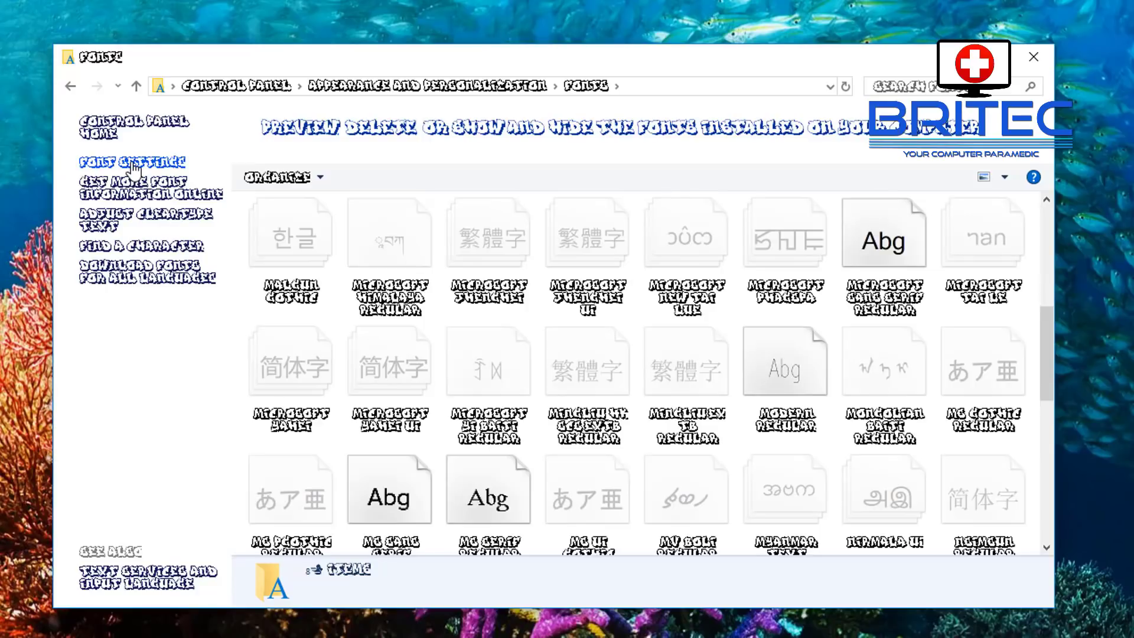
Step: Restore default font settings, toggle 'Hide fonts based on language settings', and confirm with OK
left_click(134, 164)
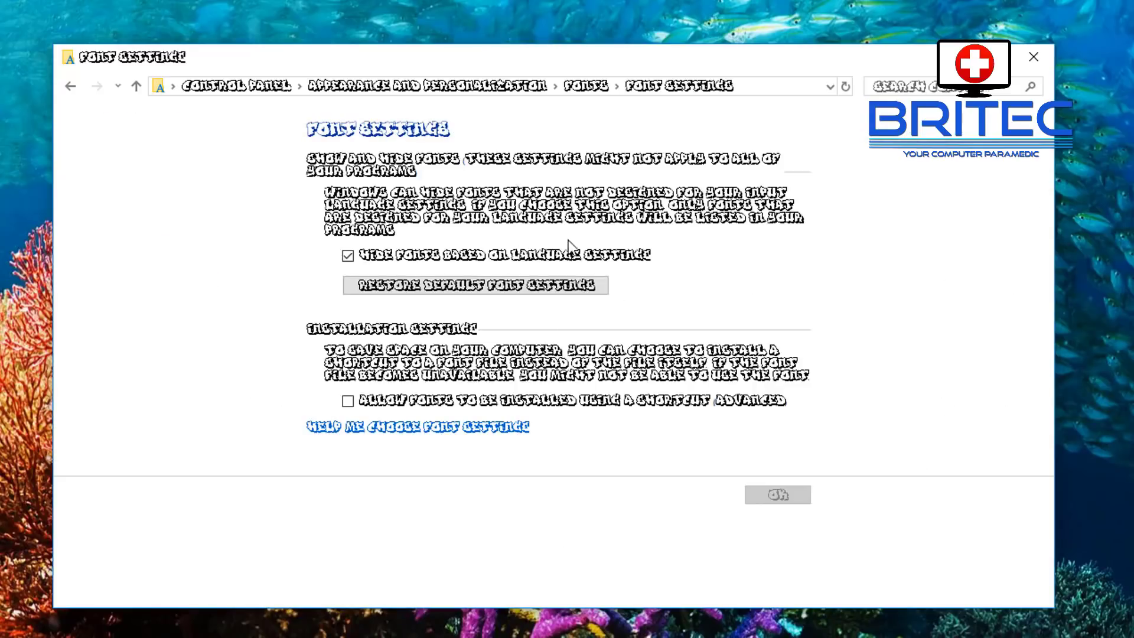
left_click(506, 289)
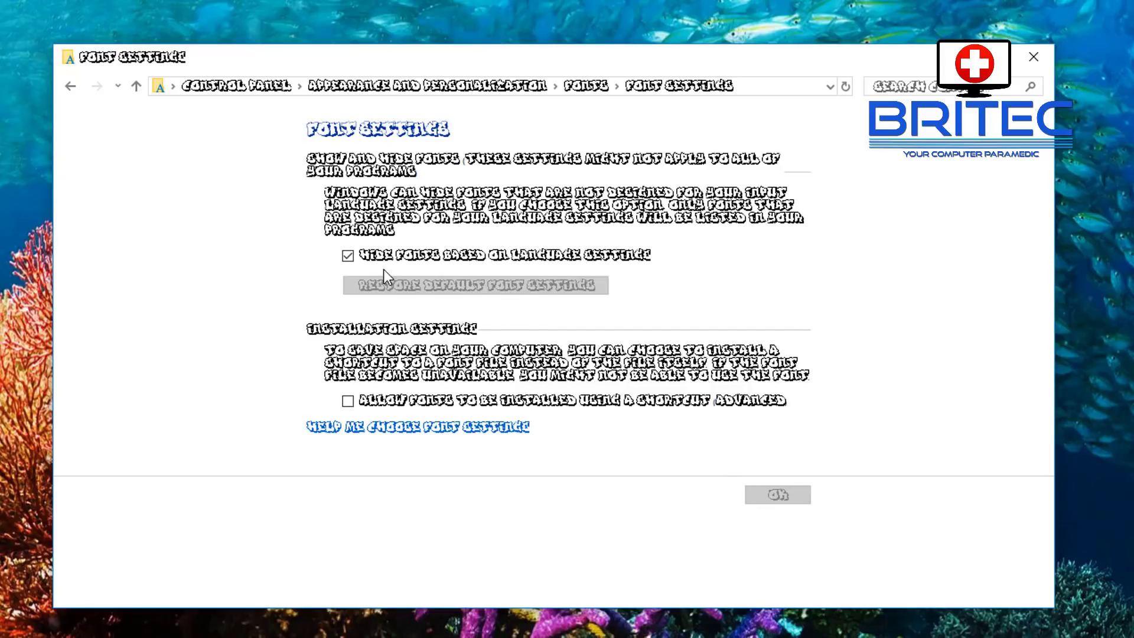
left_click(349, 257)
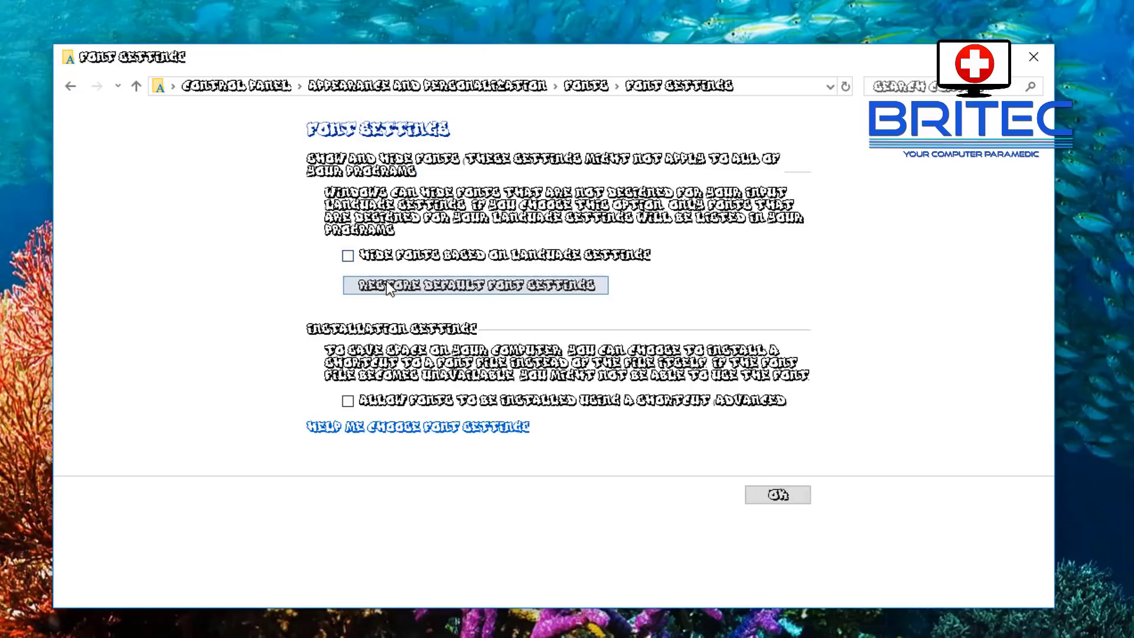
left_click(428, 290)
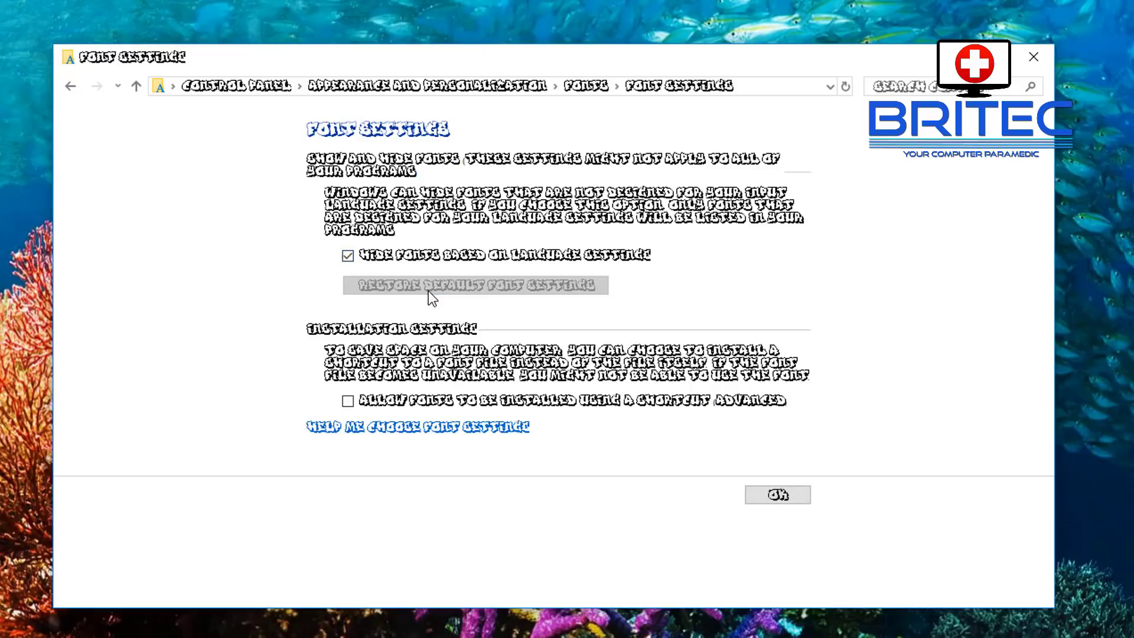
left_click(348, 259)
left_click(776, 495)
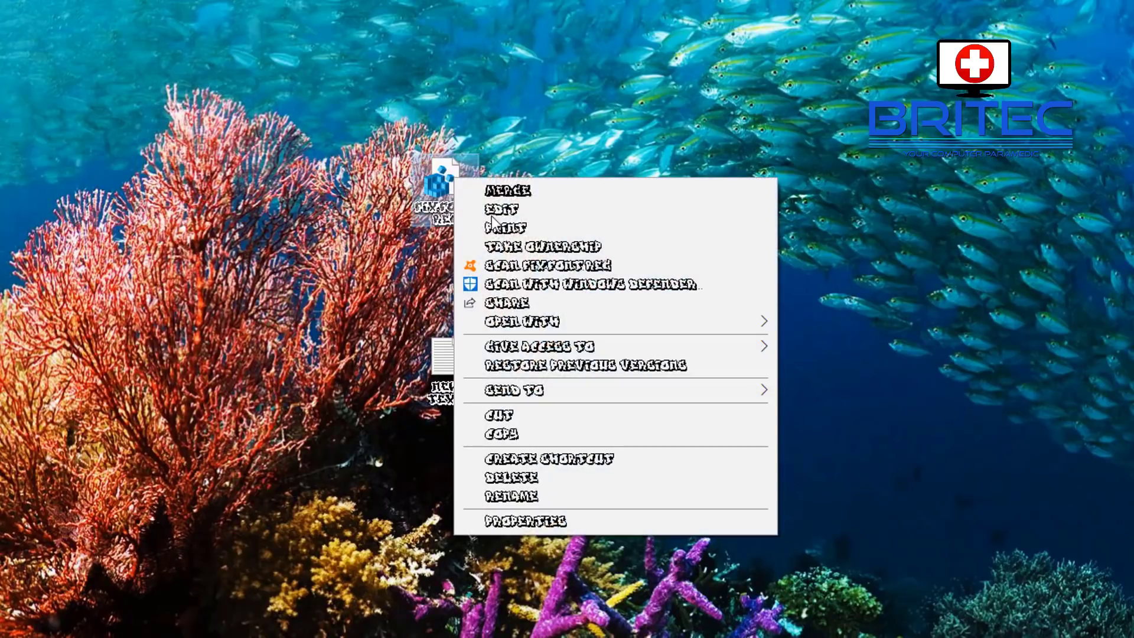
left_click(506, 212)
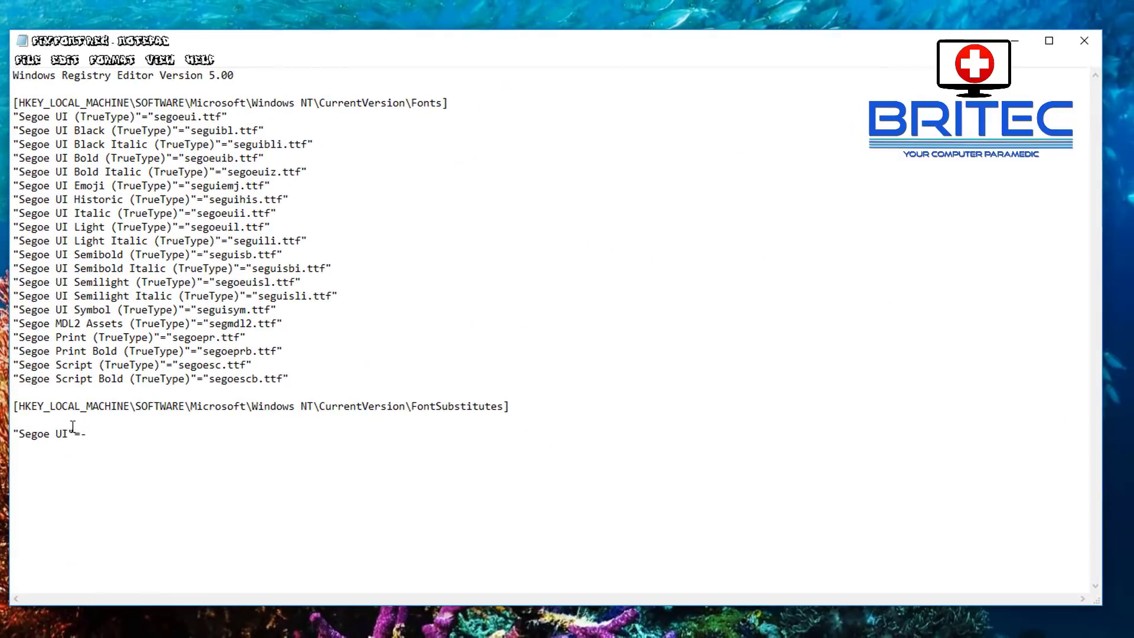
left_click_drag(69, 433, 21, 432)
left_click(33, 448)
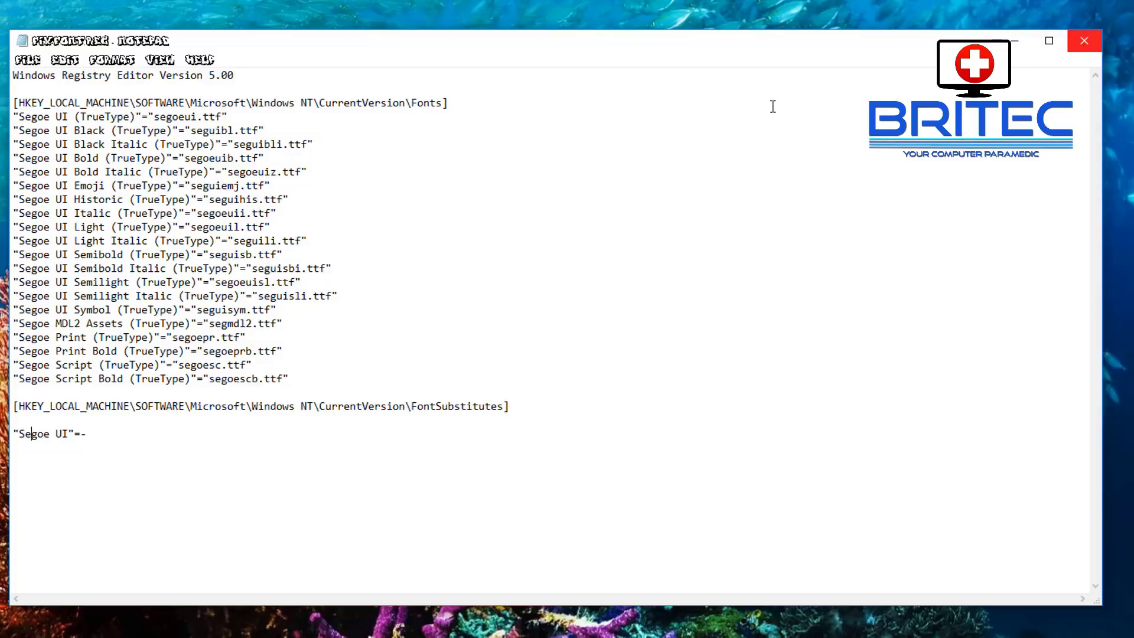
left_click(1084, 43)
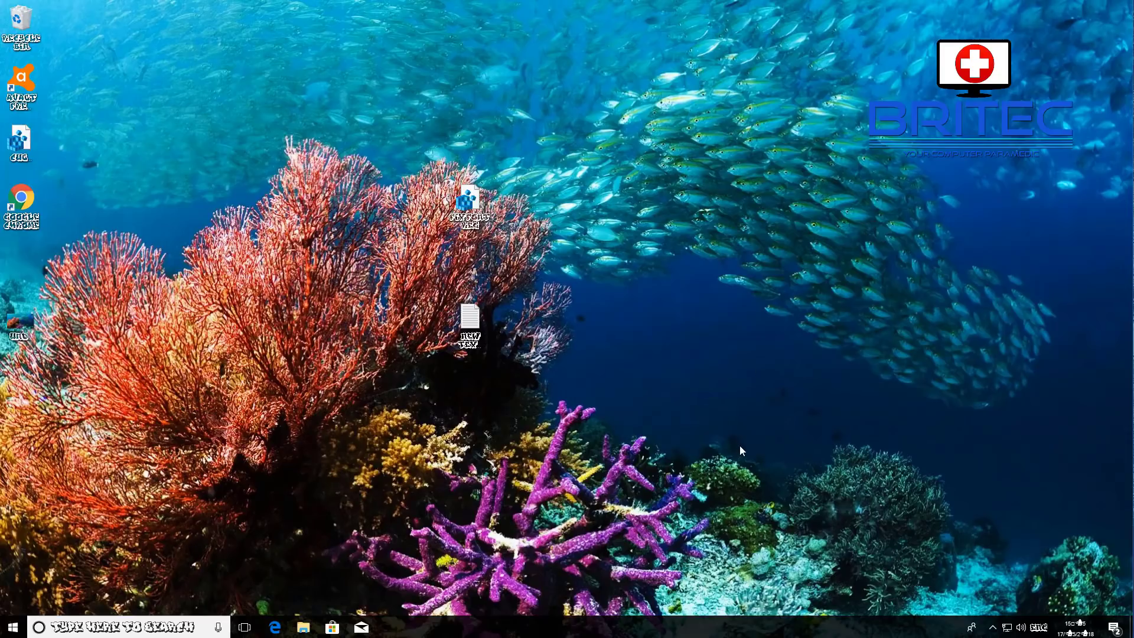
Step: Inspect the Segoe UI substitute line of FixFont.reg in Notepad, then close it
right_click(471, 202)
left_click(490, 218)
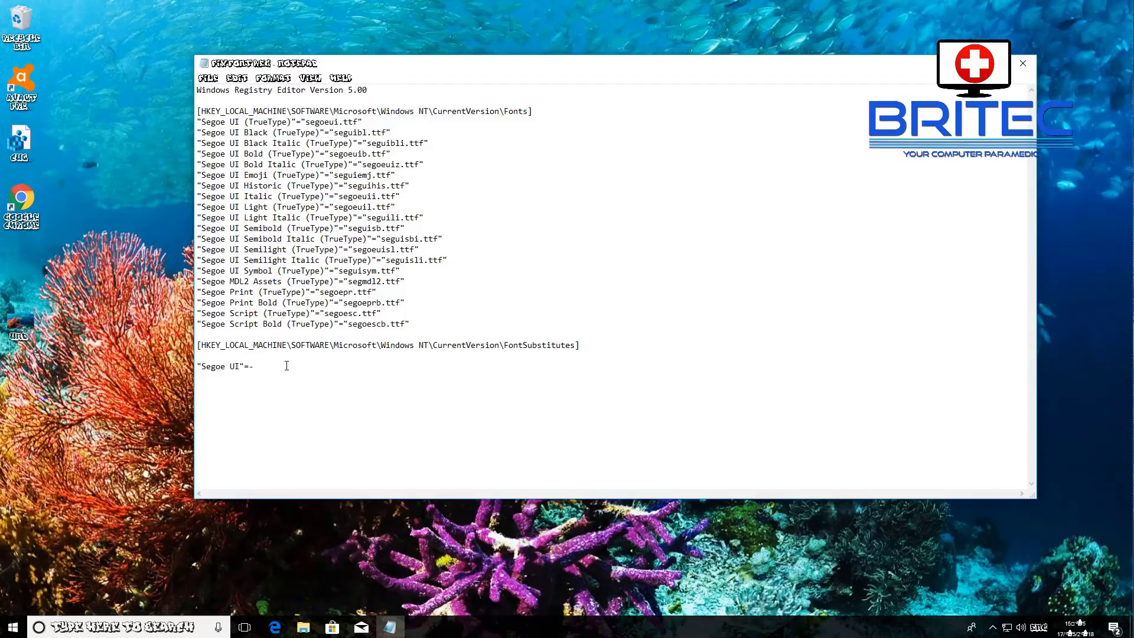
left_click_drag(285, 366, 197, 368)
left_click(225, 367)
left_click_drag(261, 367, 198, 368)
left_click(1021, 63)
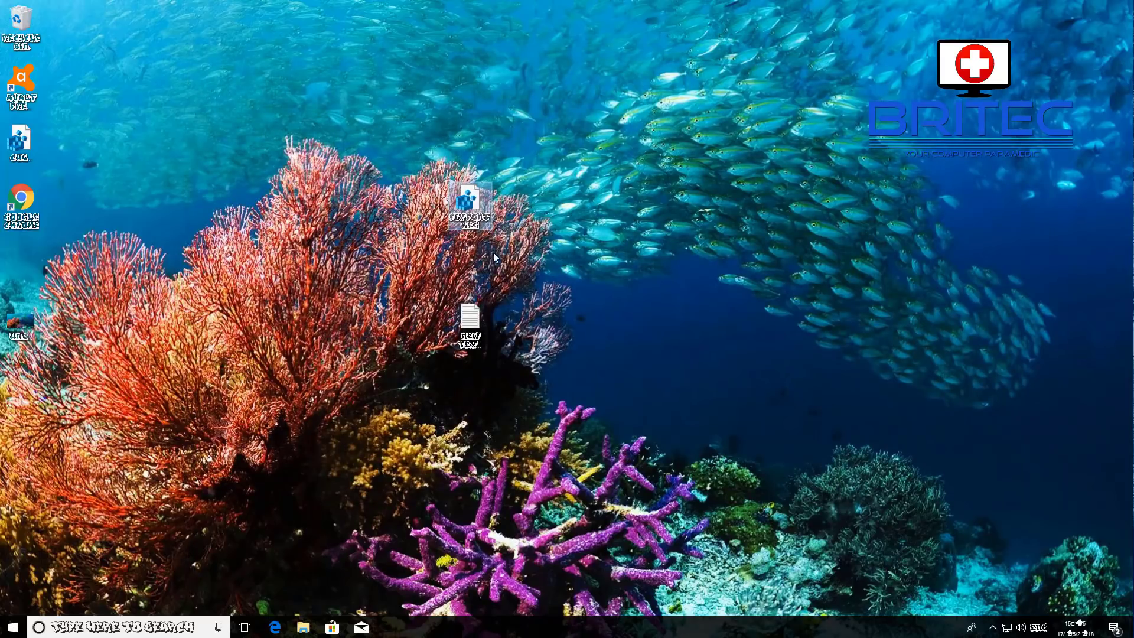
Step: Merge FixFont.reg into the registry and acknowledge the success message
double_click(469, 201)
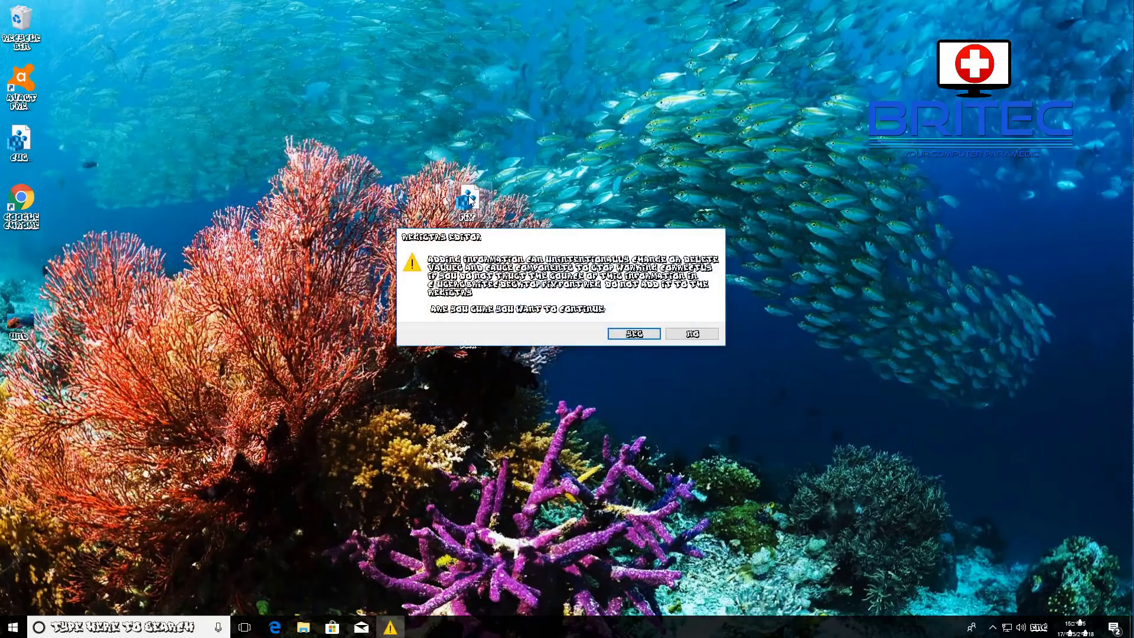
left_click(632, 334)
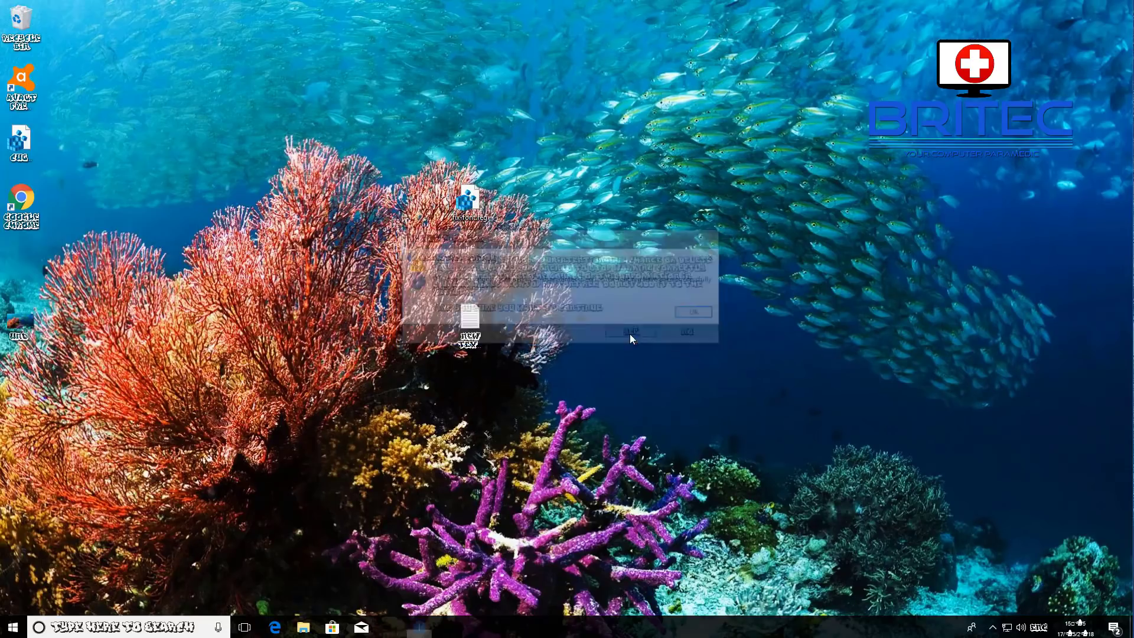
left_click(704, 315)
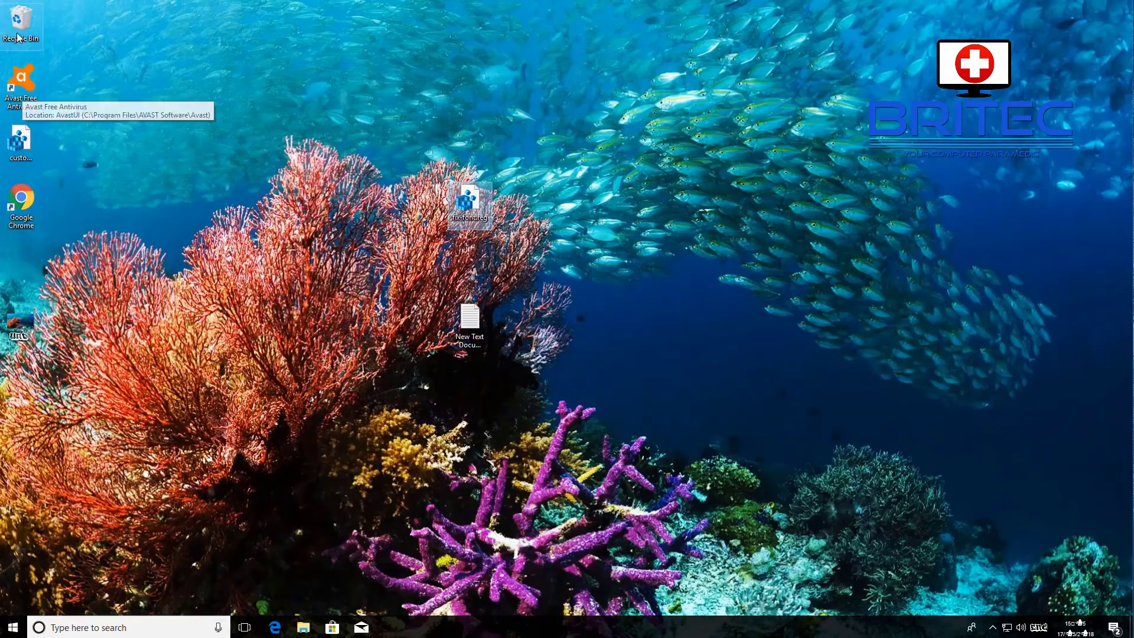
left_click(14, 627)
left_click(15, 627)
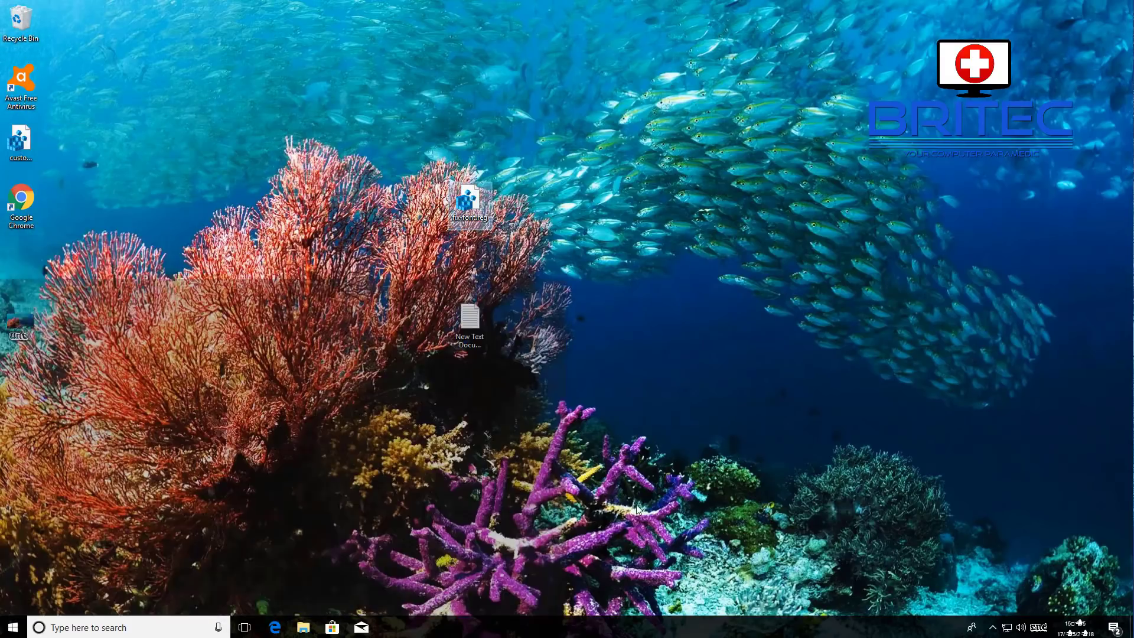
left_click(77, 628)
type("regedit")
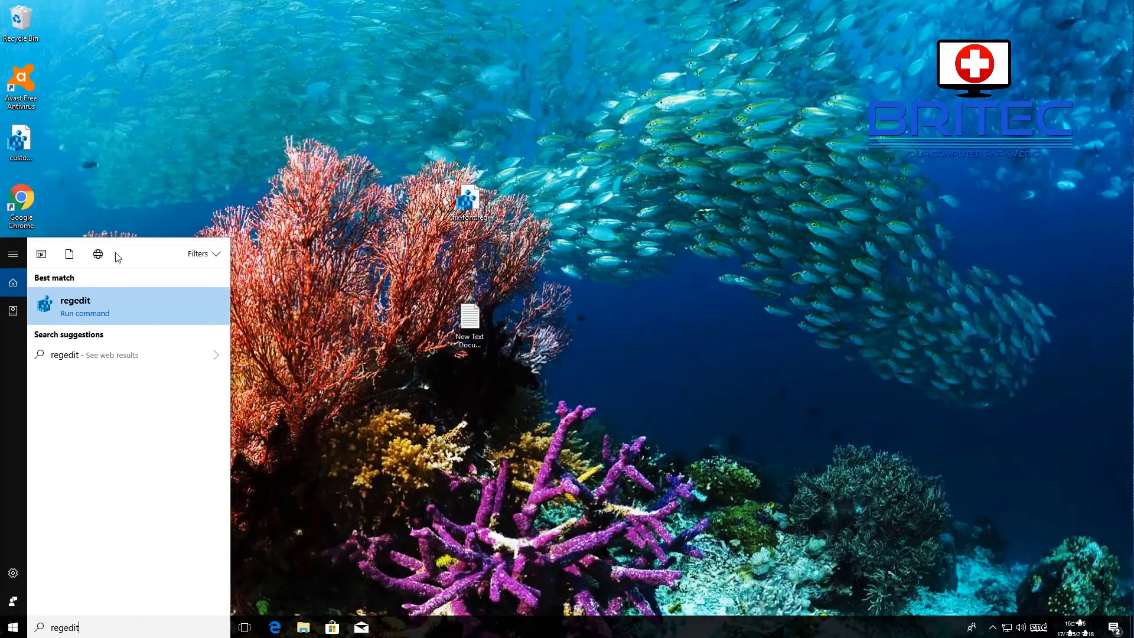
left_click(97, 303)
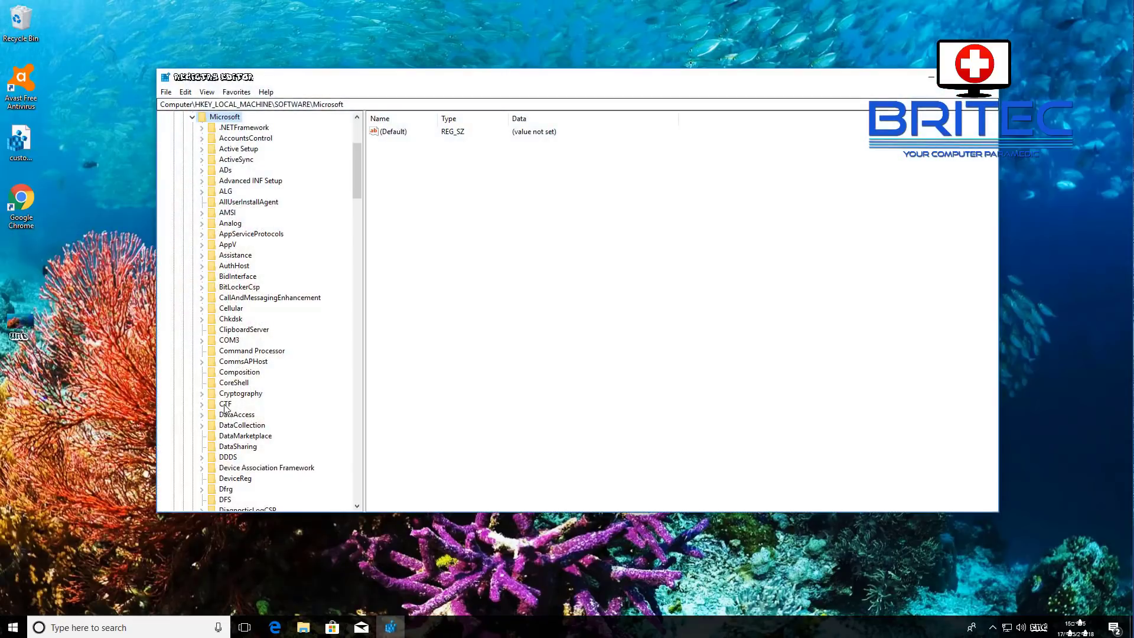
scroll(238, 408, "down", 4)
scroll(240, 407, "down", 20)
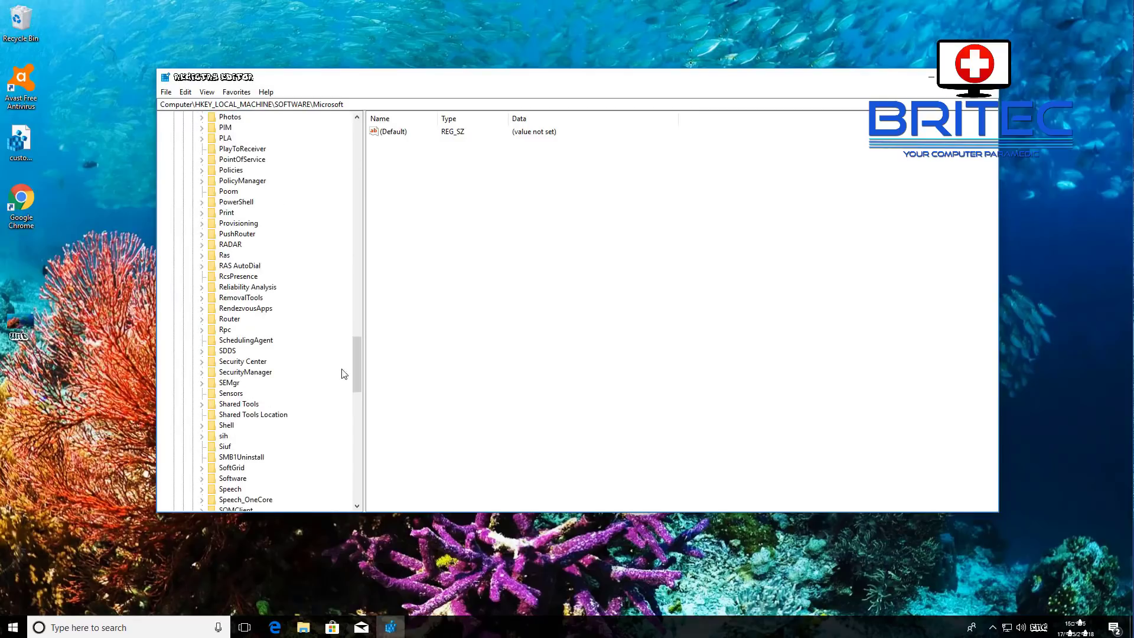
left_click_drag(357, 362, 362, 110)
left_click(192, 266)
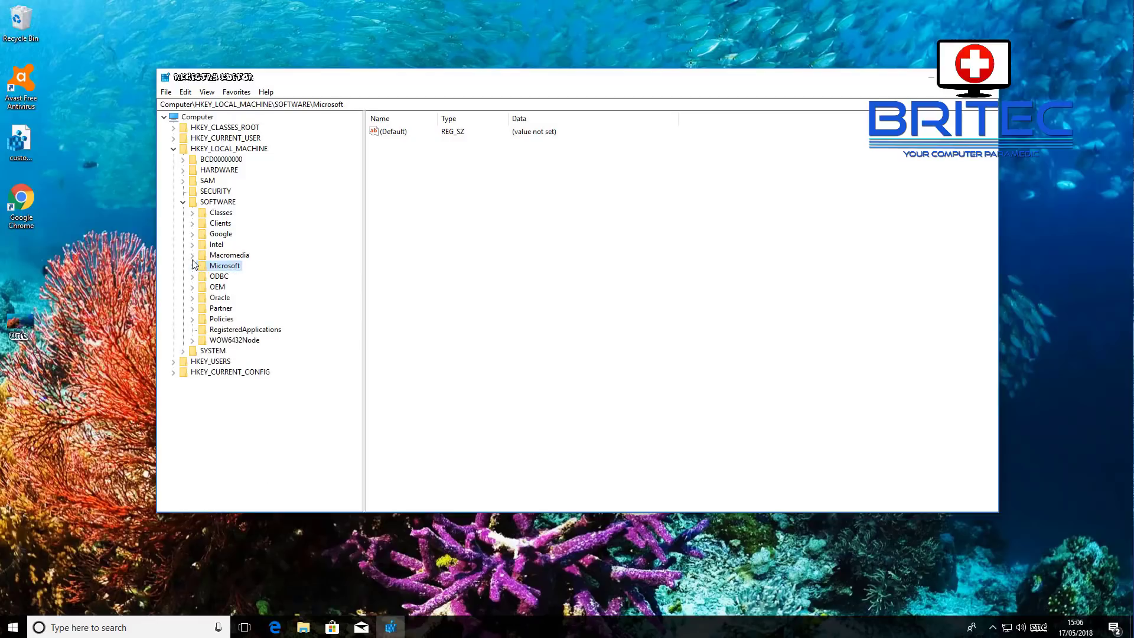
left_click(183, 202)
left_click(173, 149)
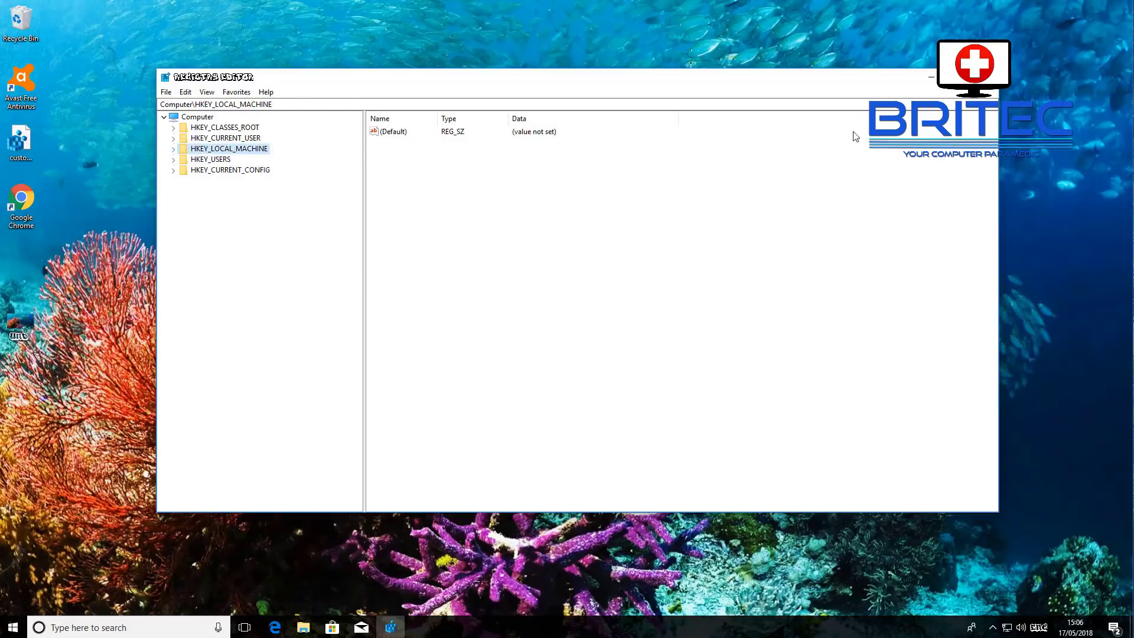
left_click(984, 77)
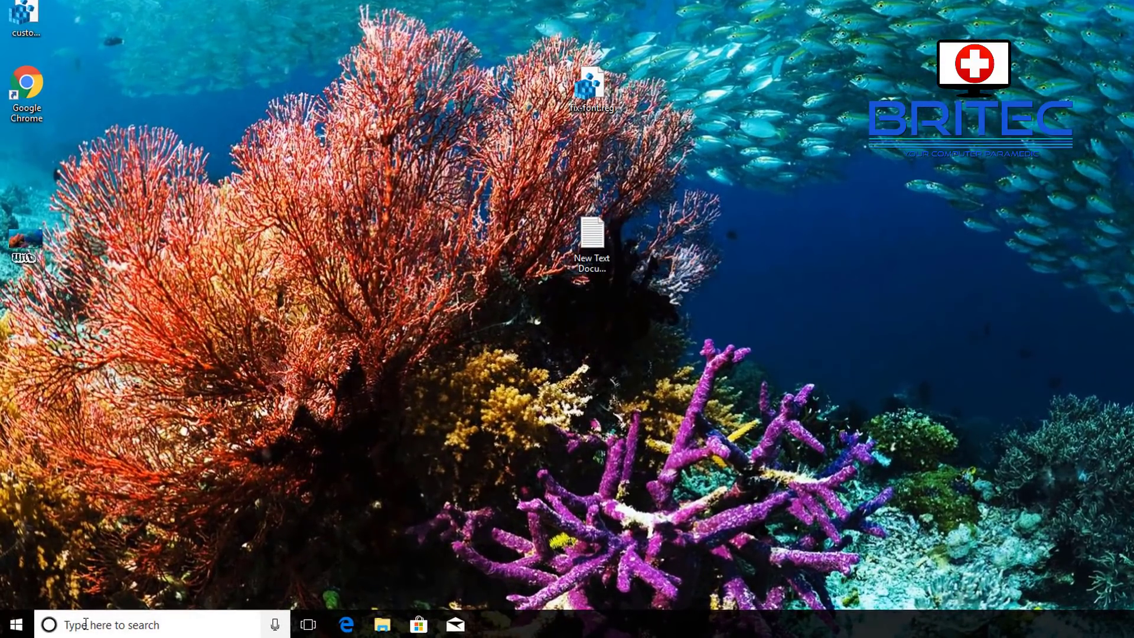
Step: Reach Font settings via 'control panel' search, Appearance and Personalization, then Fonts
left_click(86, 624)
type("cont")
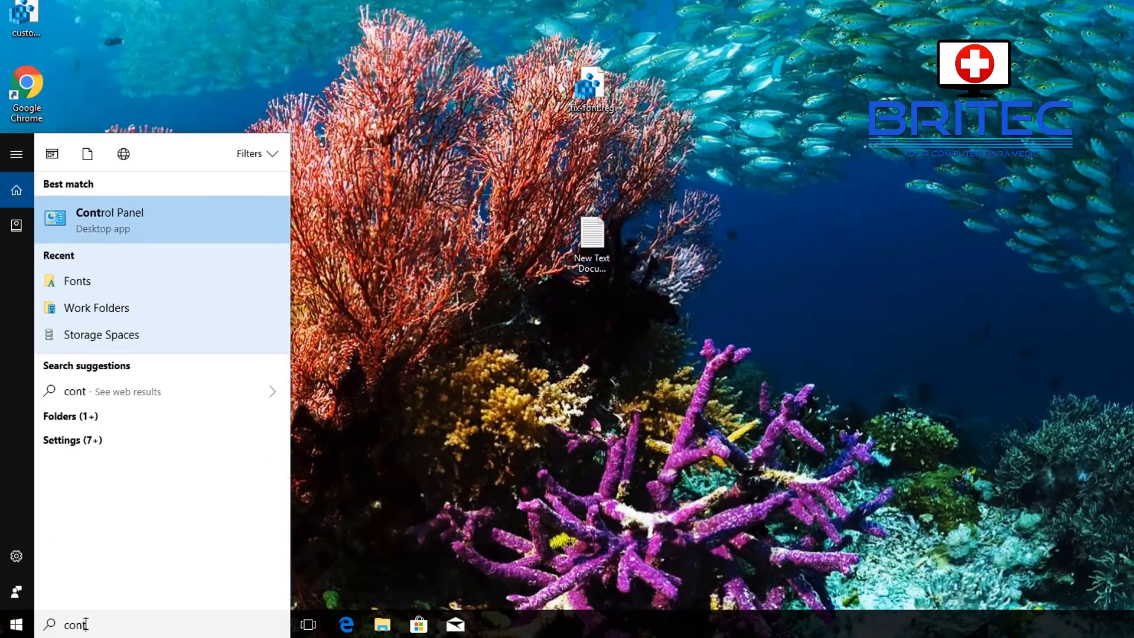
type("rol pan")
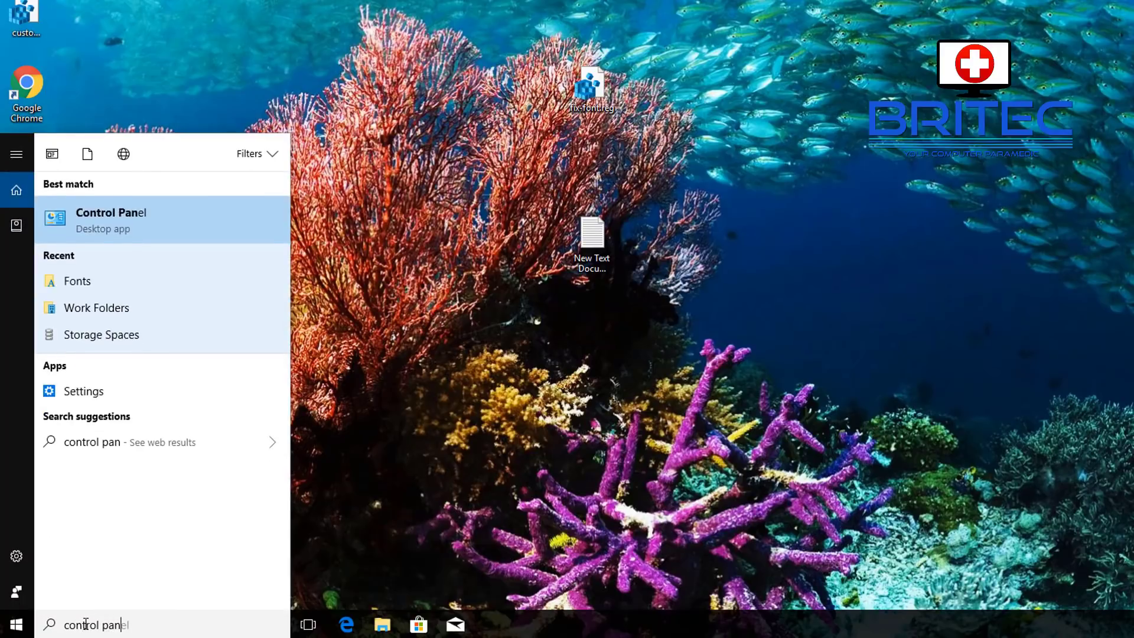
type("el")
left_click(129, 215)
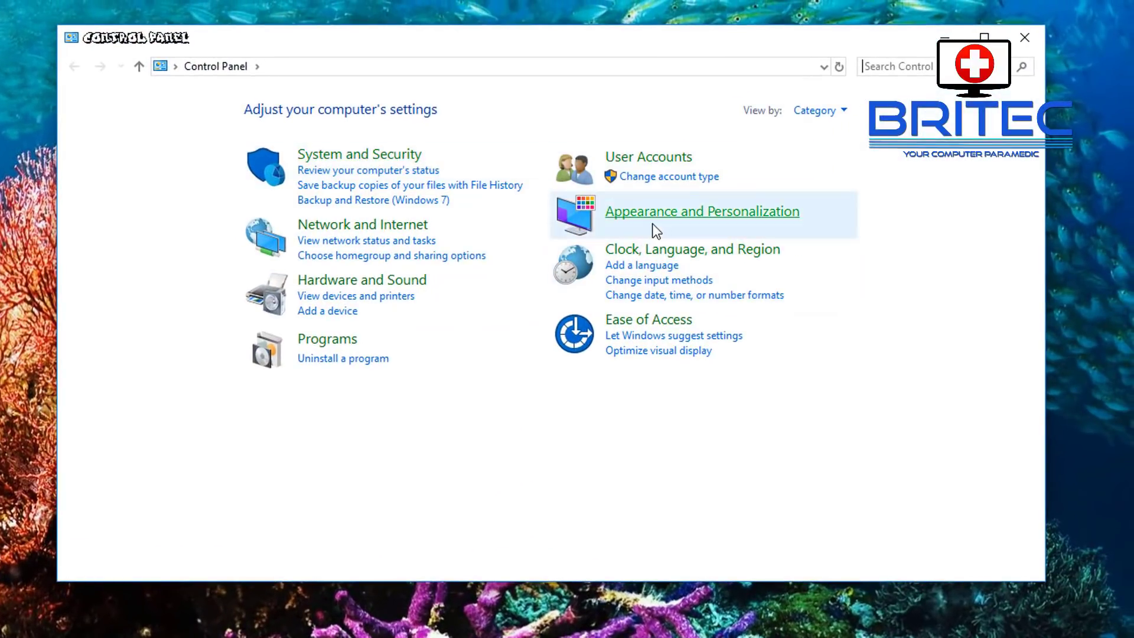
left_click(688, 223)
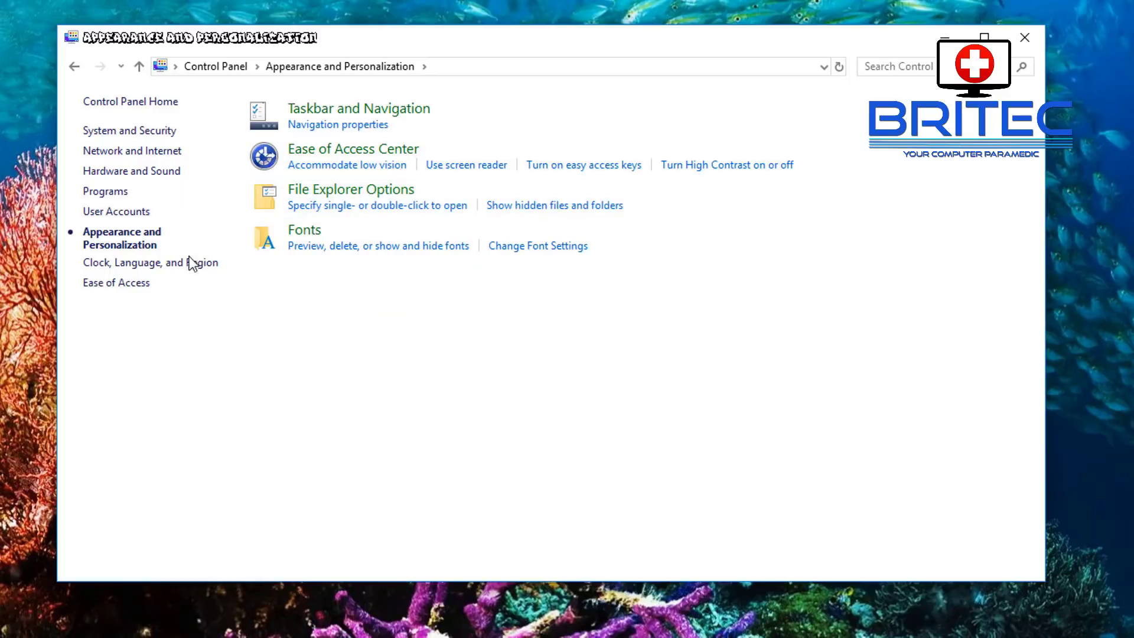
left_click(313, 236)
scroll(709, 363, "down", 10)
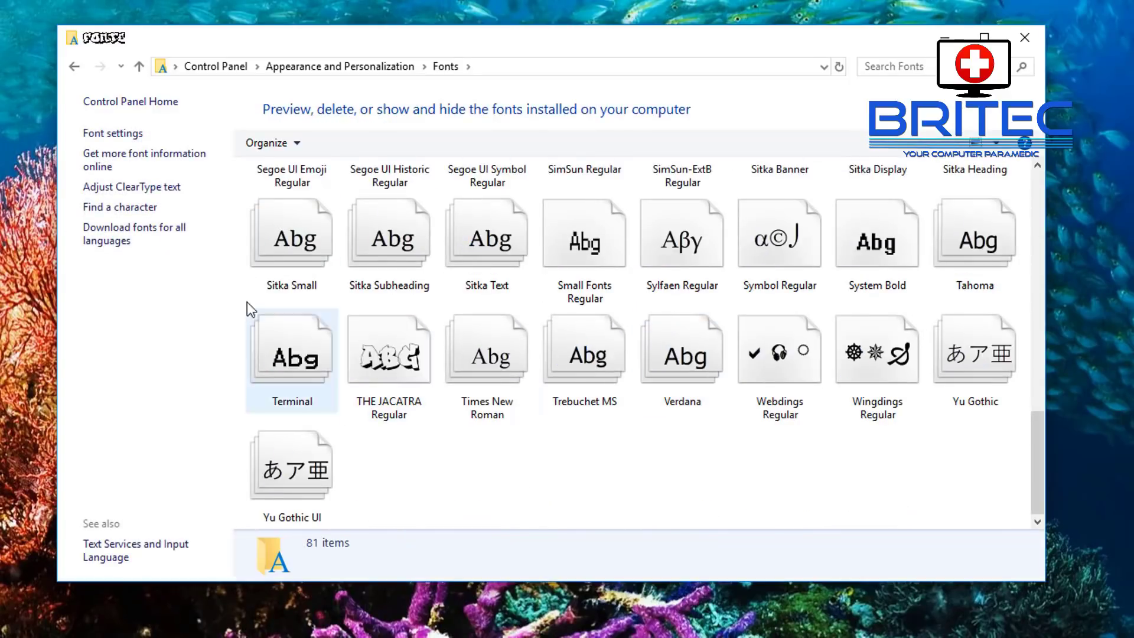
left_click(121, 134)
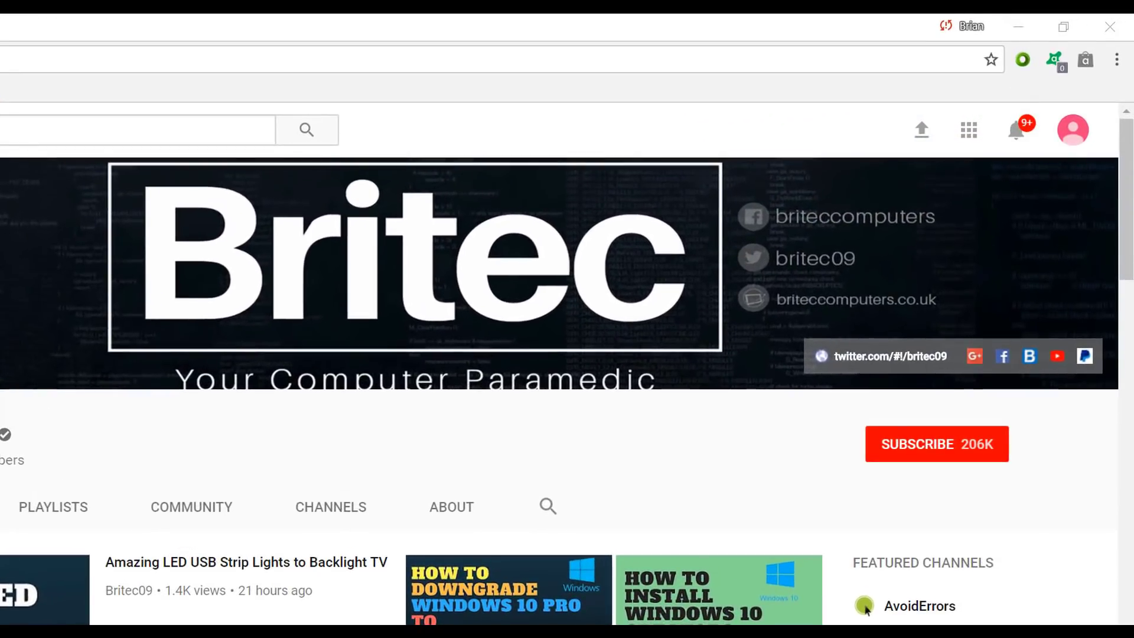
Step: Subscribe to the Britec YouTube channel (206K subscribers)
left_click(951, 456)
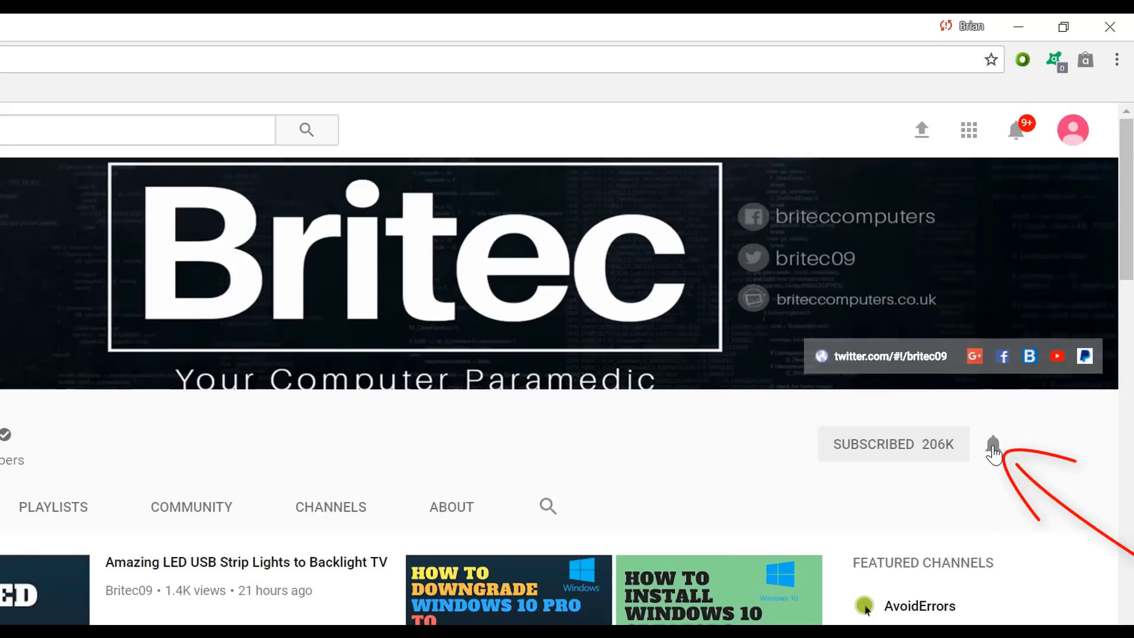